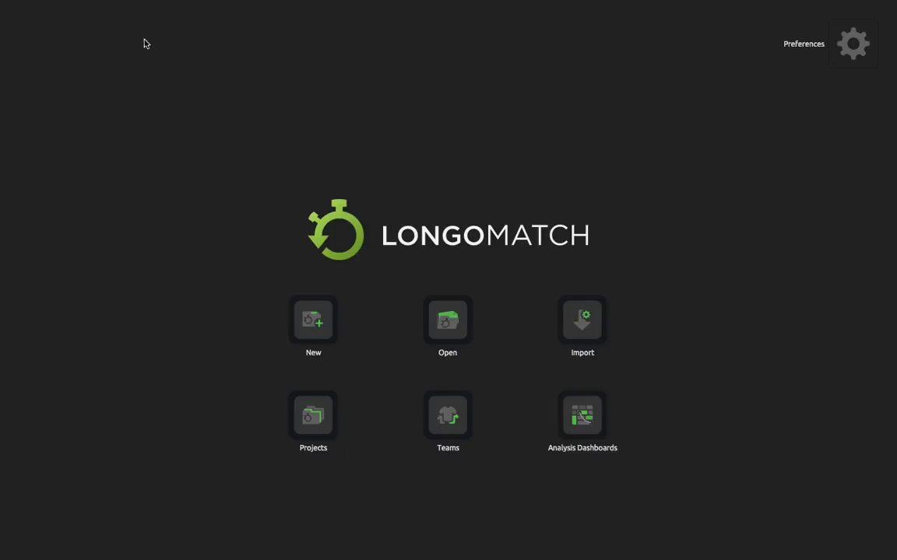
# Create a video-file project with 2017/18, Premier League and Man Utd v Palace as season, competition and description
pyautogui.click(310, 326)
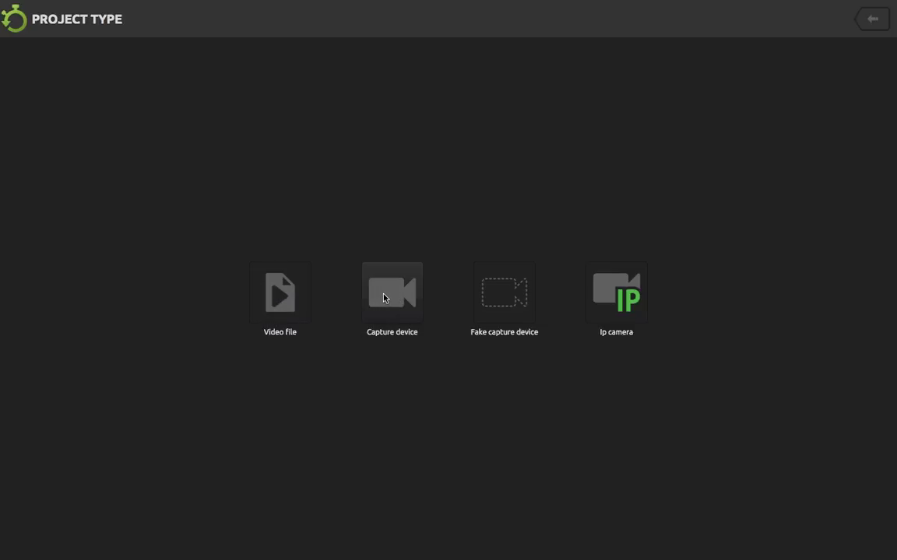
pyautogui.click(277, 296)
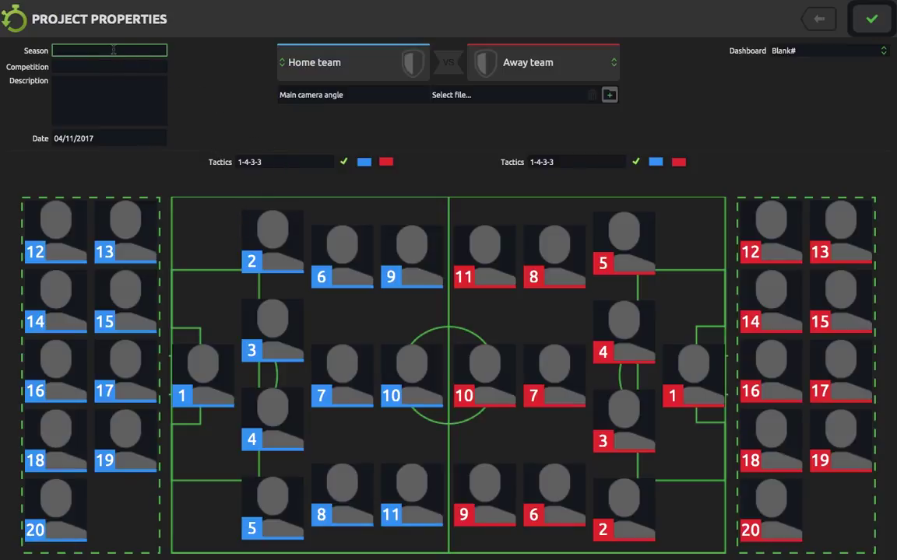
pyautogui.write('2017/18')
pyautogui.press('Tab')
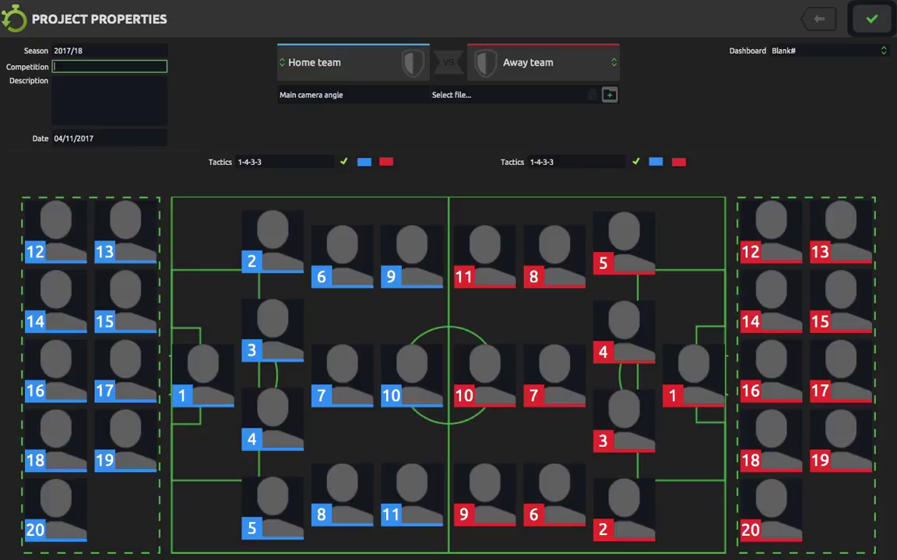
pyautogui.write('Premier League')
pyautogui.press('Tab')
pyautogui.write('Ma')
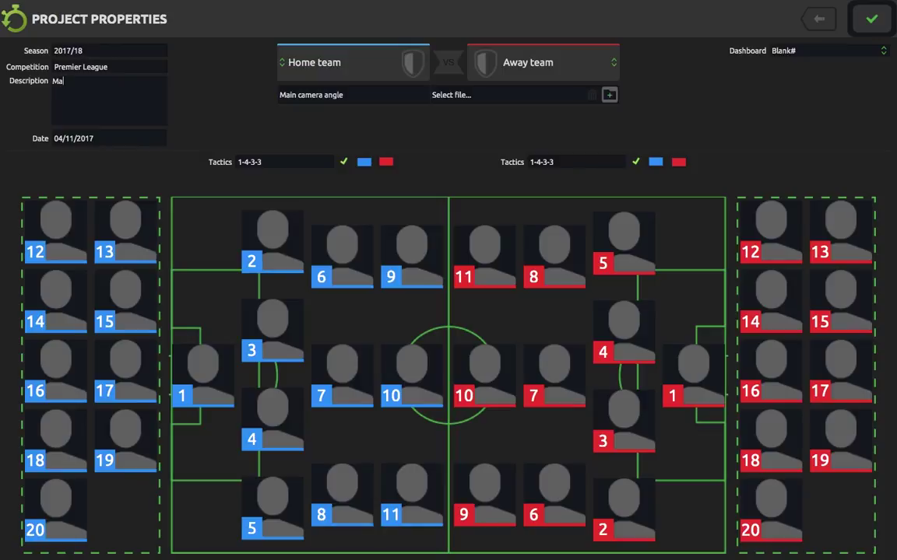
pyautogui.write('n Utd v Palace')
# Choose the Post Match Individual dashboard and check the home team's 1-4-3-3 tactics
pyautogui.click(127, 138)
pyautogui.click(858, 58)
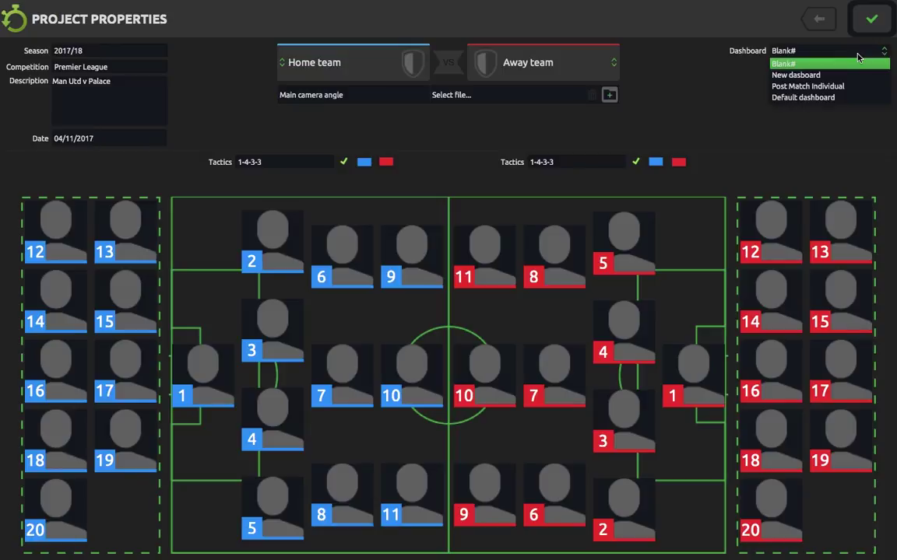
pyautogui.click(835, 87)
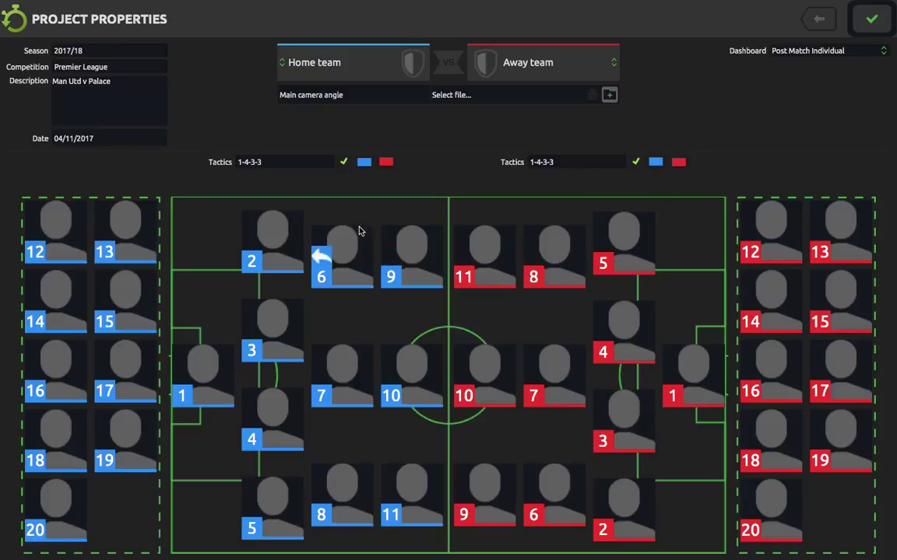
pyautogui.click(312, 162)
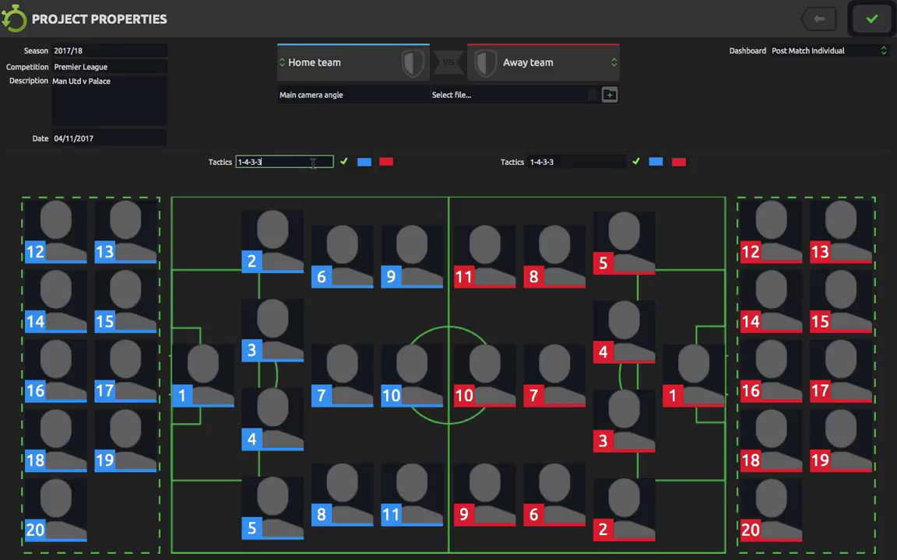
pyautogui.click(286, 65)
pyautogui.click(286, 66)
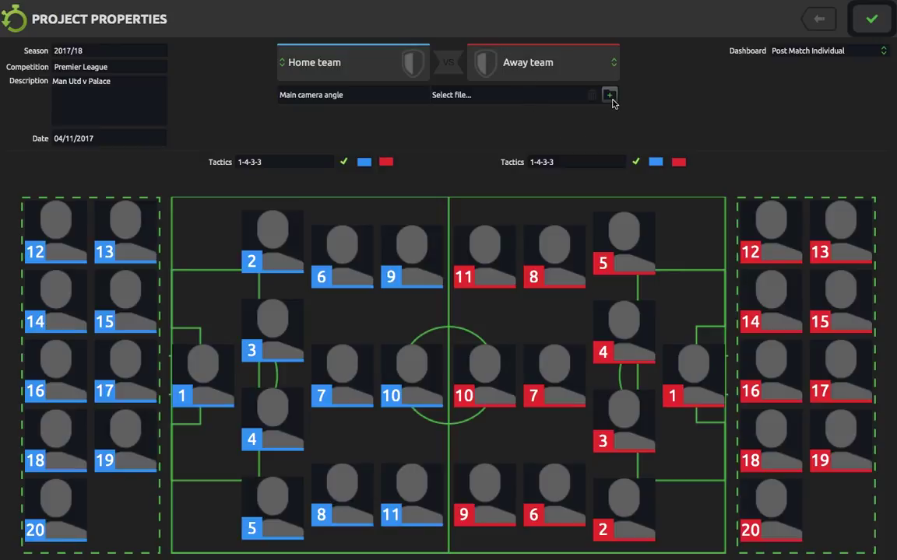
# Load Man U v Crystal Palace 30:09:17.mp4, then confirm the project properties and period synchronization
pyautogui.click(611, 95)
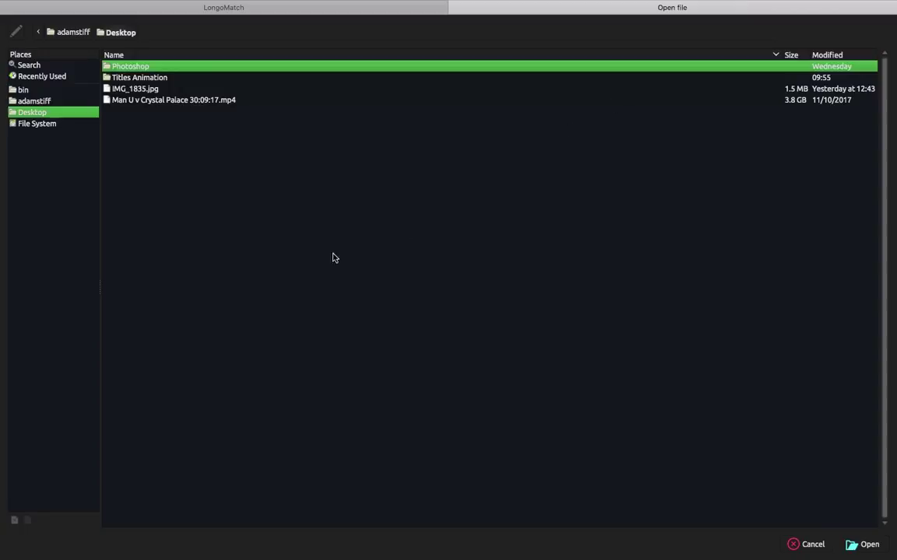
pyautogui.click(172, 100)
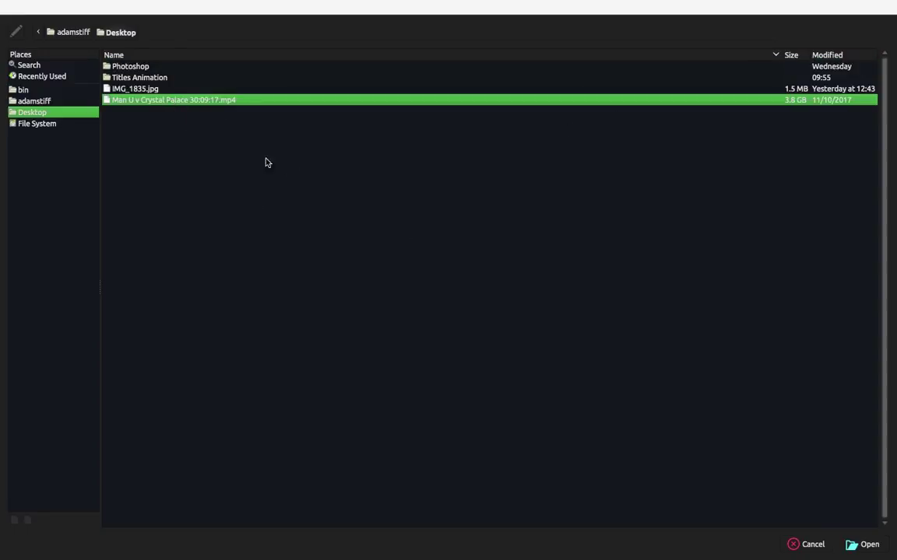
pyautogui.click(866, 543)
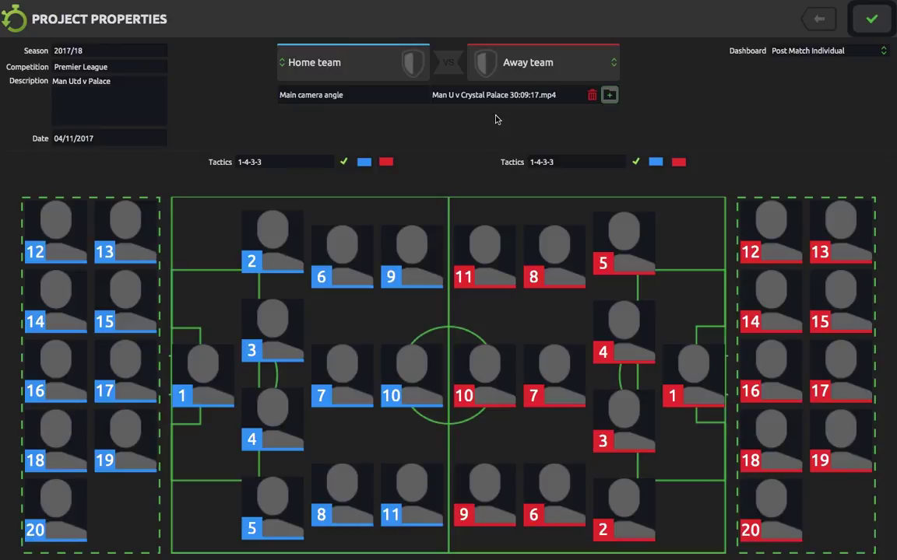
pyautogui.click(873, 26)
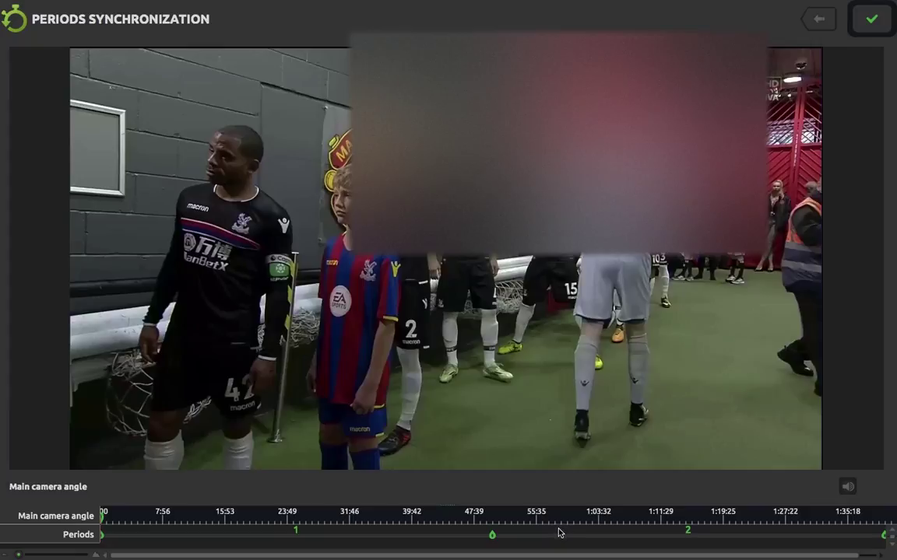
pyautogui.click(873, 20)
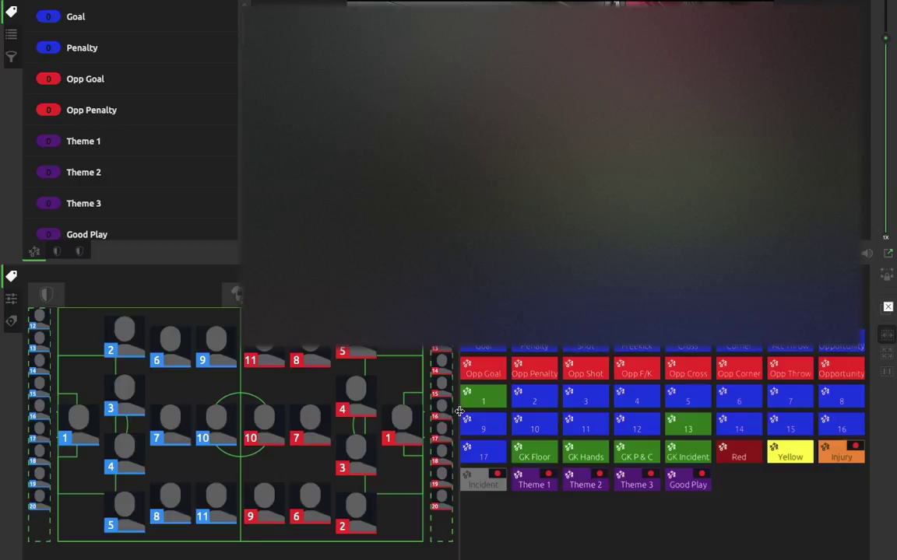
# Collapse the pitch lineup to the left and drag the horizontal splitter down to enlarge the video
pyautogui.moveTo(459, 411); pyautogui.dragTo(14, 412)
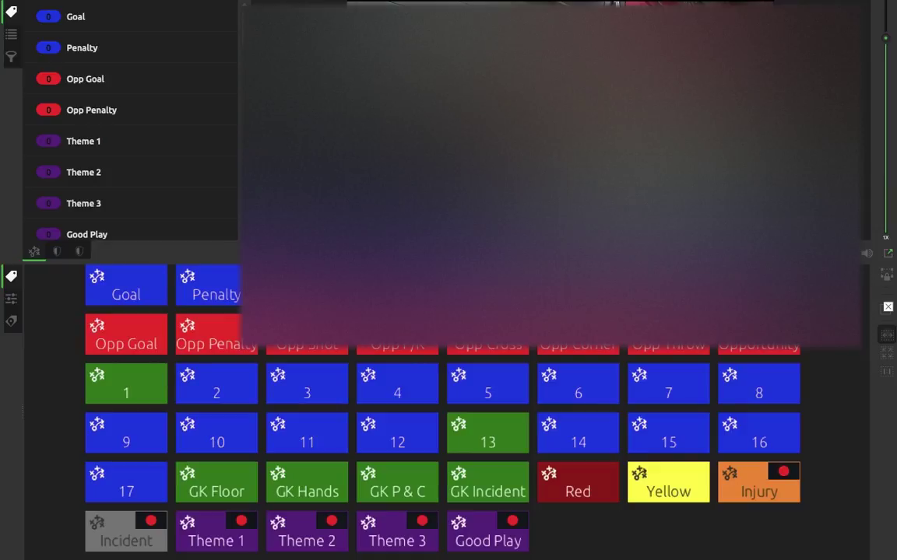
pyautogui.moveTo(450, 266); pyautogui.dragTo(450, 387)
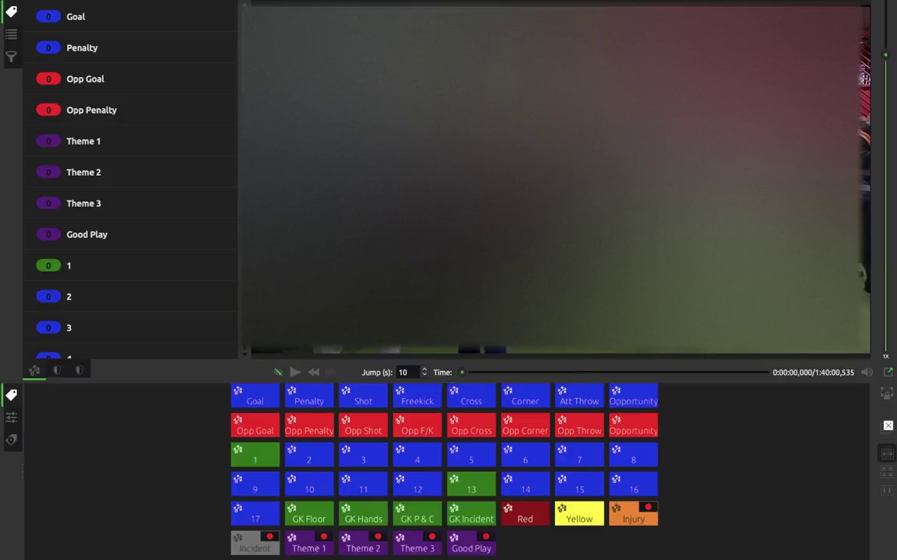
# Narrow the tag list, set Jump (s) to 1, and scrub the match forward to about 0:00:30
pyautogui.moveTo(240, 195); pyautogui.dragTo(195, 195)
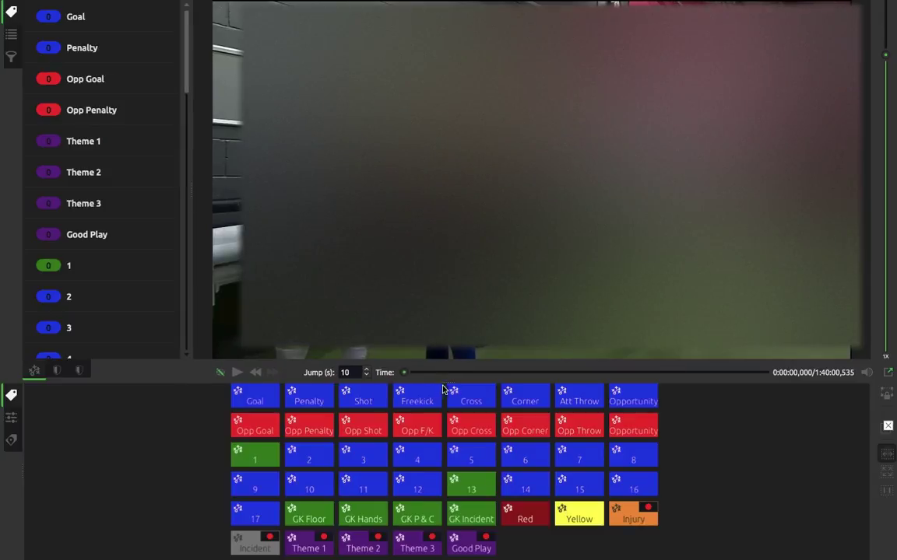
pyautogui.click(236, 372)
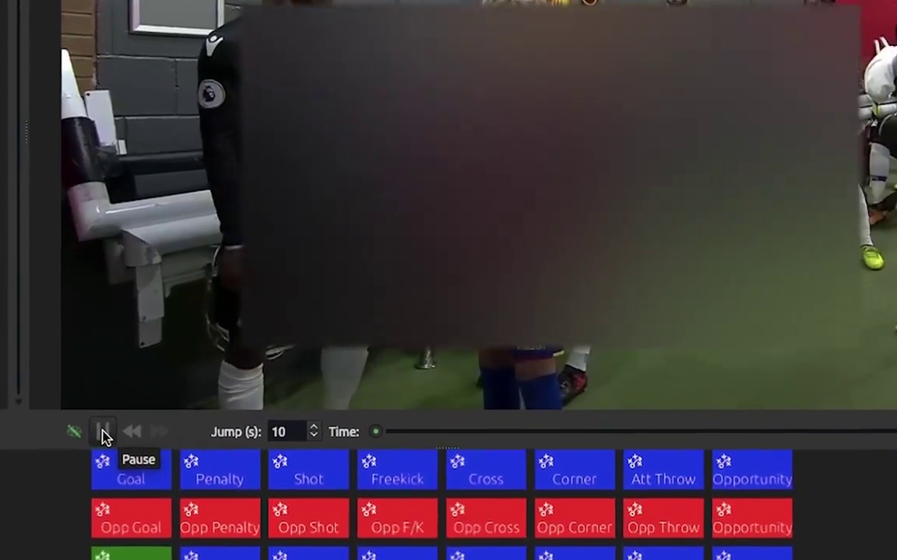
pyautogui.click(102, 433)
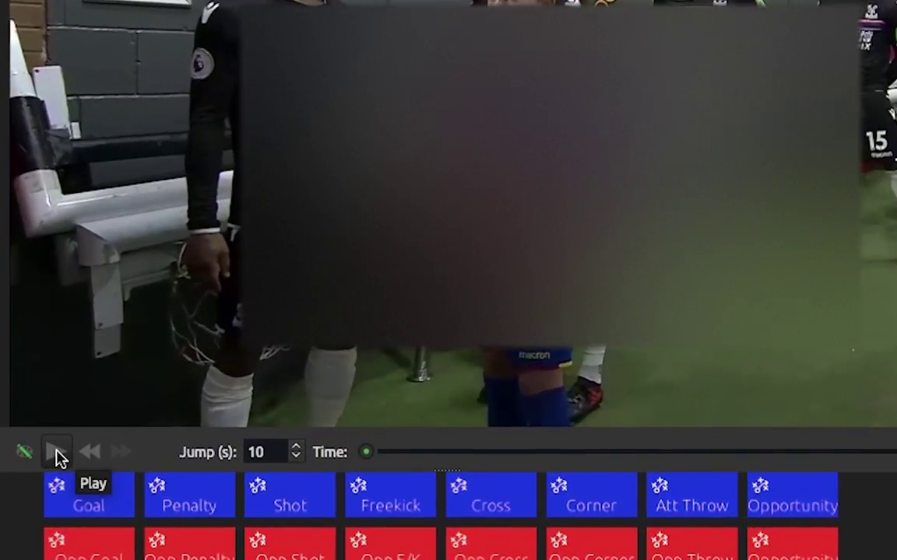
pyautogui.click(299, 459)
pyautogui.click(299, 459)
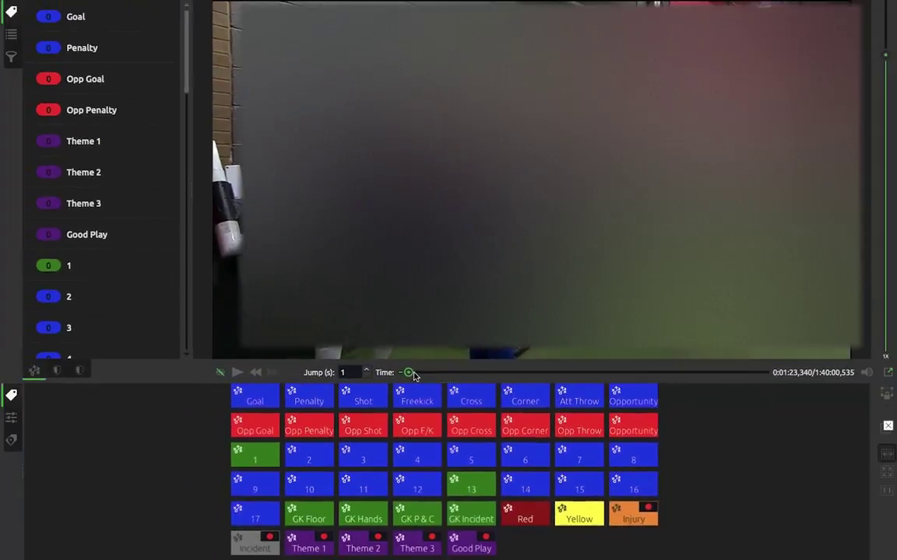
pyautogui.moveTo(410, 372); pyautogui.dragTo(442, 376)
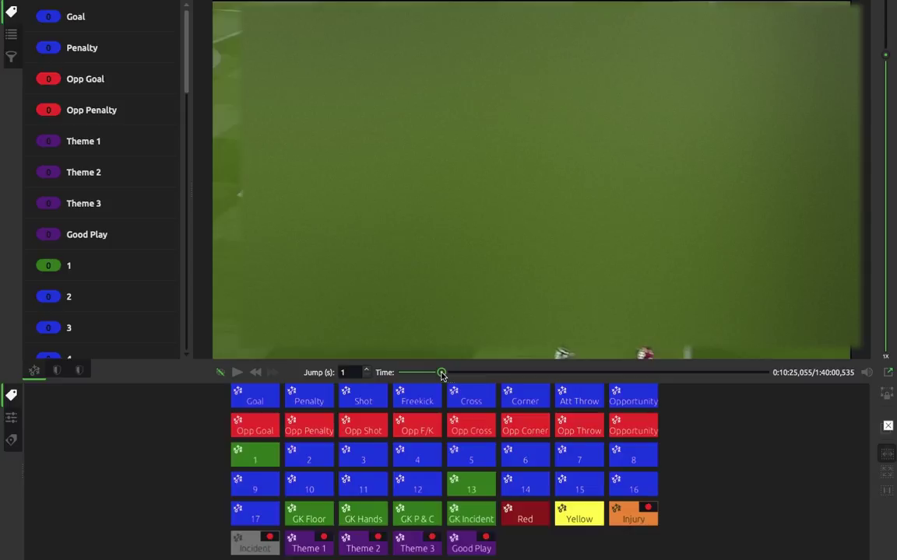
pyautogui.moveTo(441, 375); pyautogui.dragTo(395, 377)
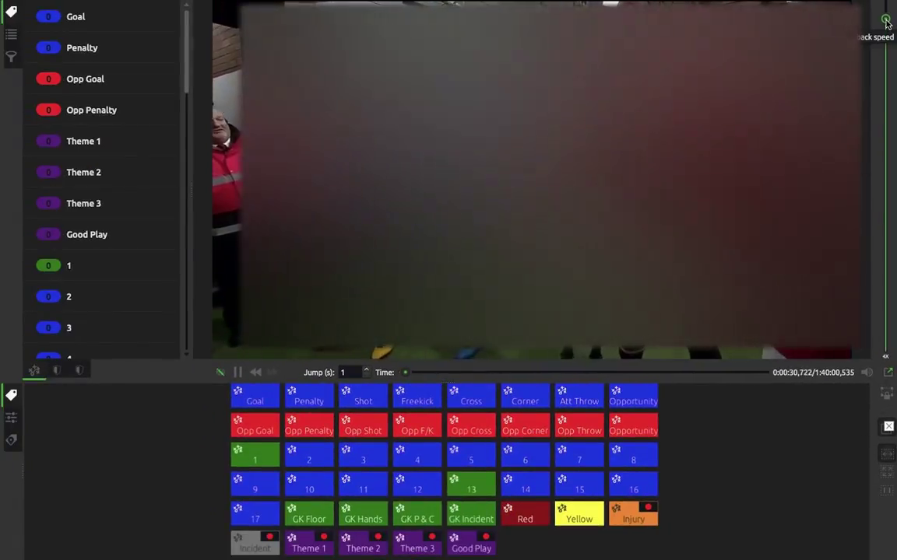
pyautogui.moveTo(886, 19)
pyautogui.mouseDown()
pyautogui.moveTo(886, 56)
pyautogui.moveTo(886, 31)
pyautogui.mouseUp()
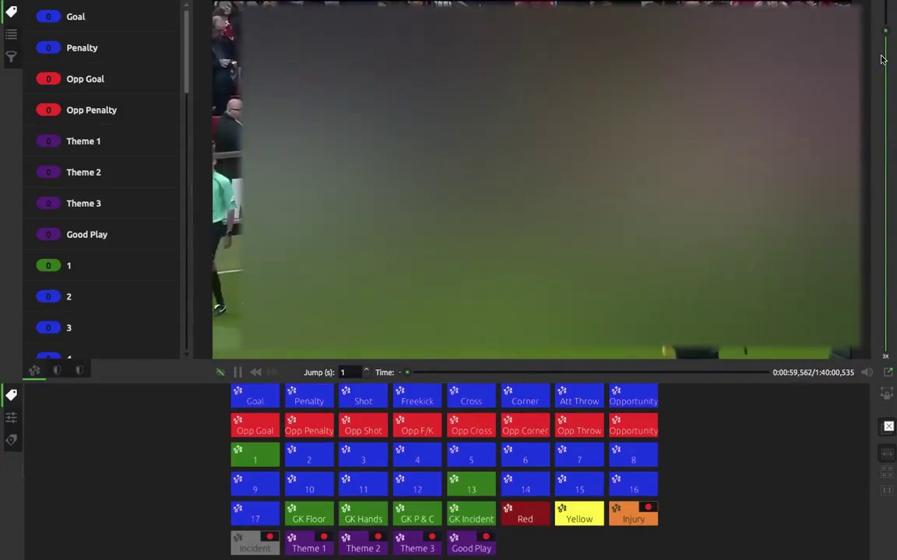
pyautogui.scroll(-3, 881, 59)
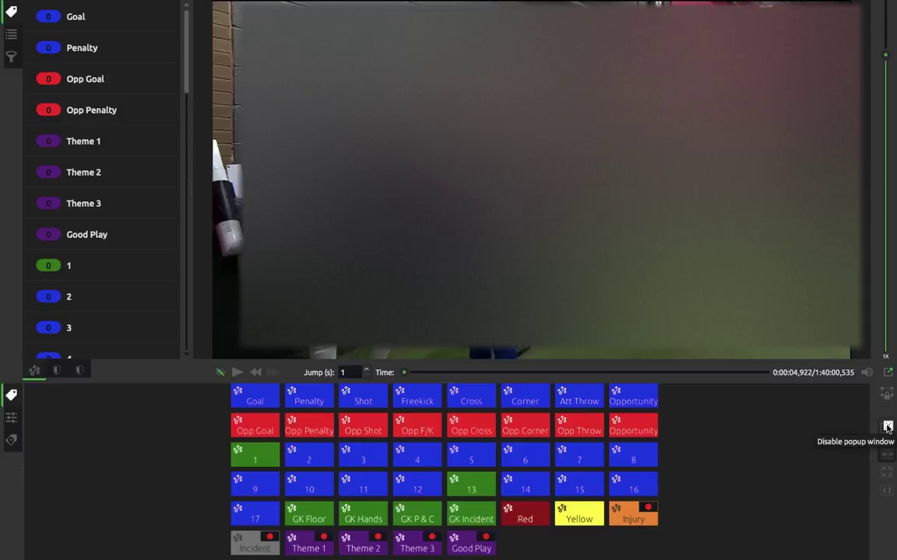
# Turn off tagging popups and give the Corner button a 6-second lead time
pyautogui.click(887, 427)
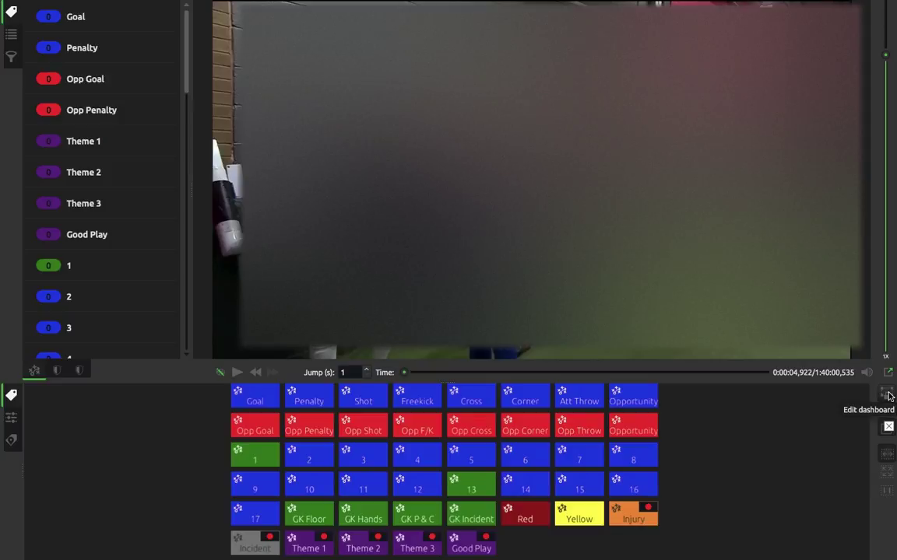
pyautogui.click(890, 397)
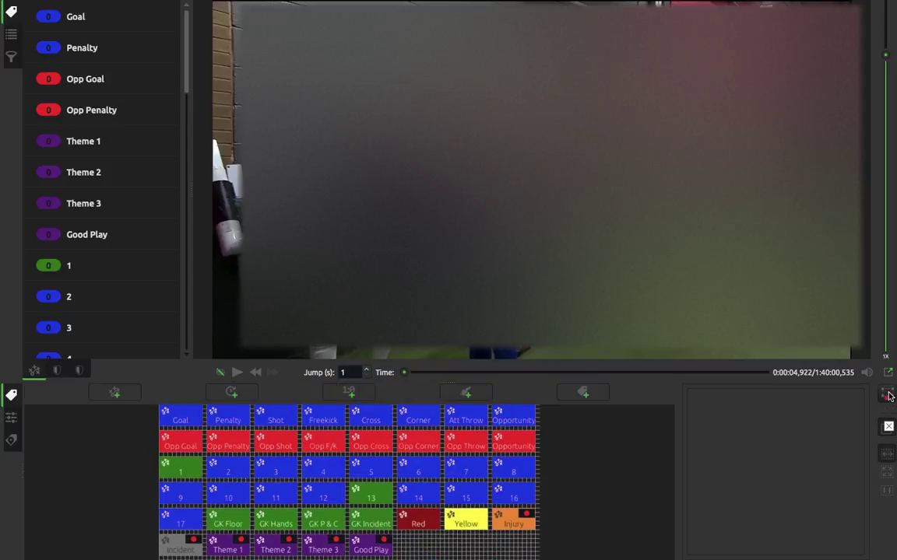
pyautogui.click(421, 419)
pyautogui.click(831, 488)
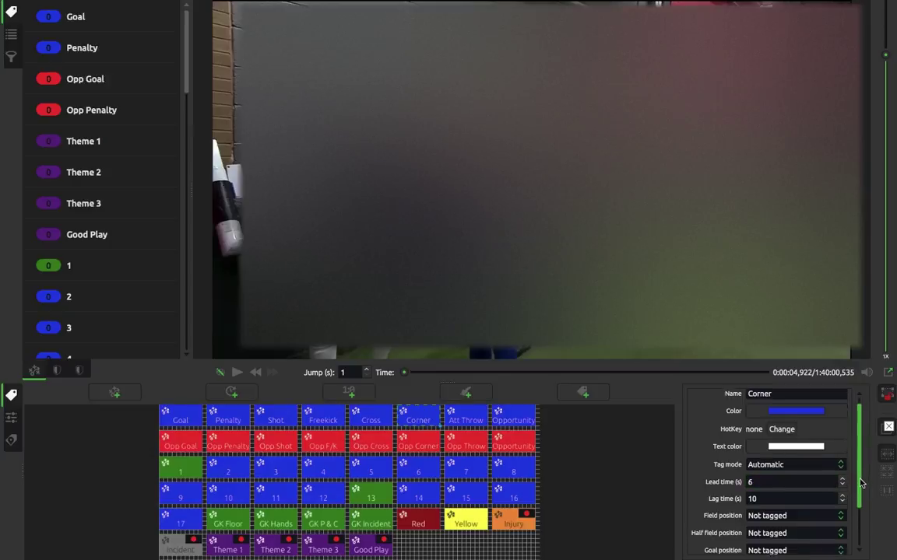
pyautogui.scroll(-3, 851, 483)
pyautogui.scroll(2, 854, 490)
pyautogui.scroll(2, 854, 490)
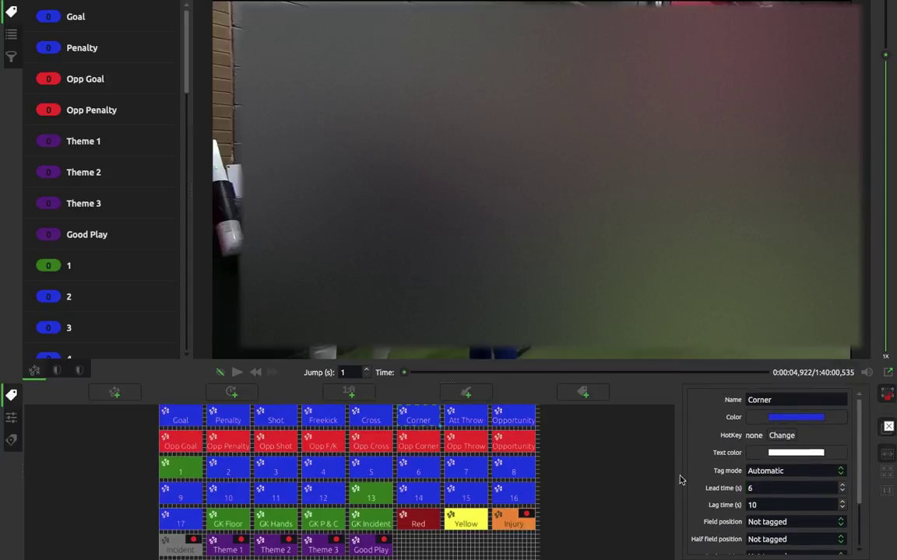
# Review the Injury and 14 button settings, dismiss the hotkey prompt, and exit dashboard editing
pyautogui.click(502, 521)
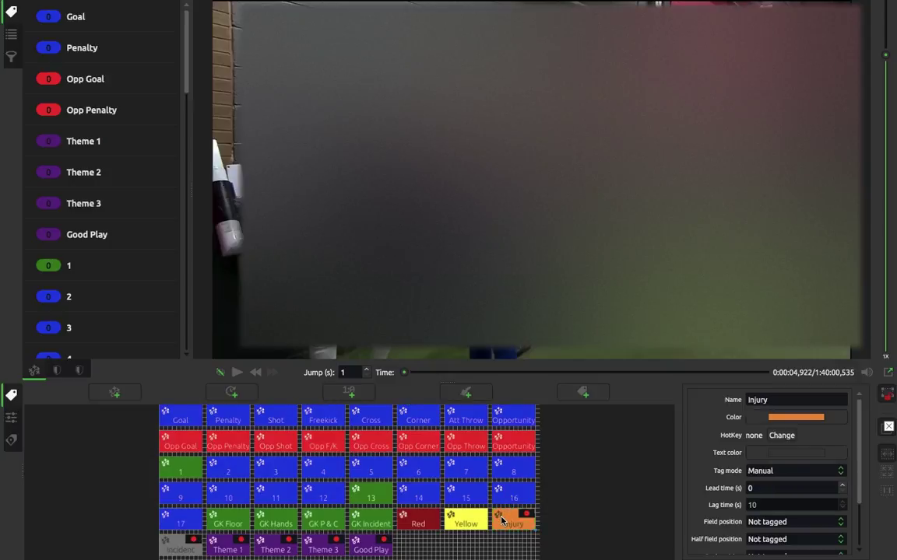
pyautogui.click(422, 493)
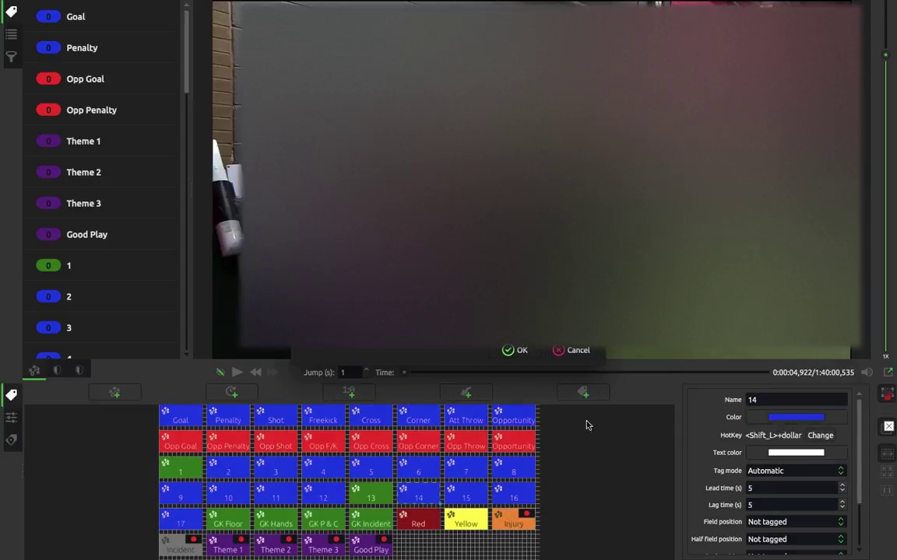
pyautogui.click(574, 352)
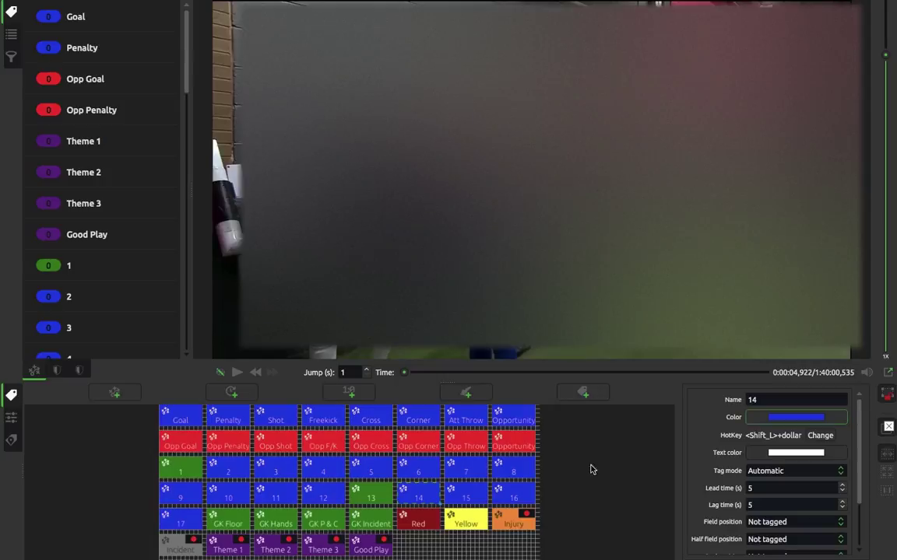
pyautogui.click(891, 409)
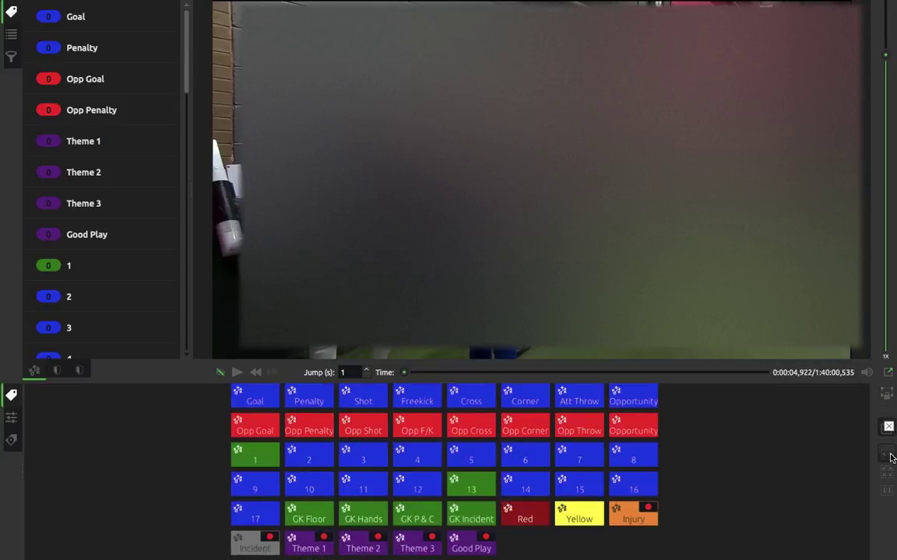
pyautogui.click(889, 472)
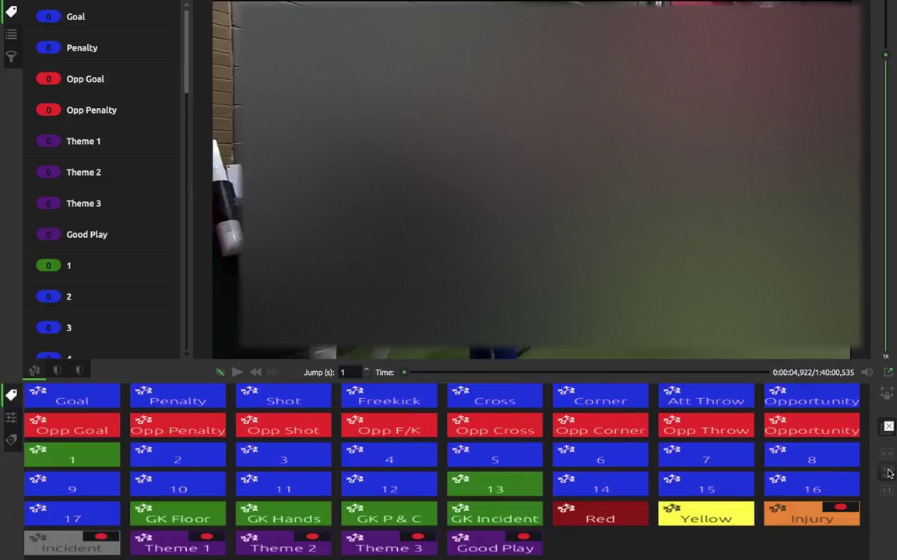
pyautogui.click(889, 459)
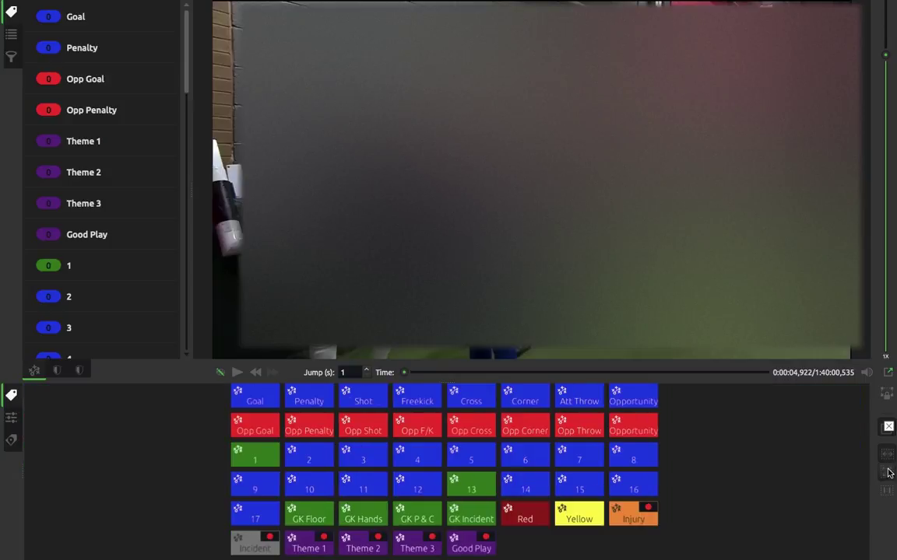
pyautogui.click(889, 494)
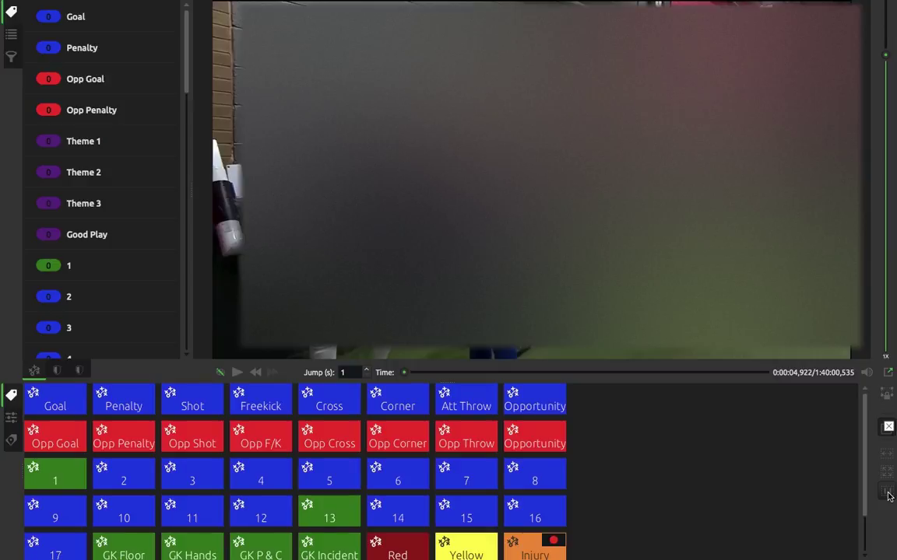
pyautogui.click(886, 459)
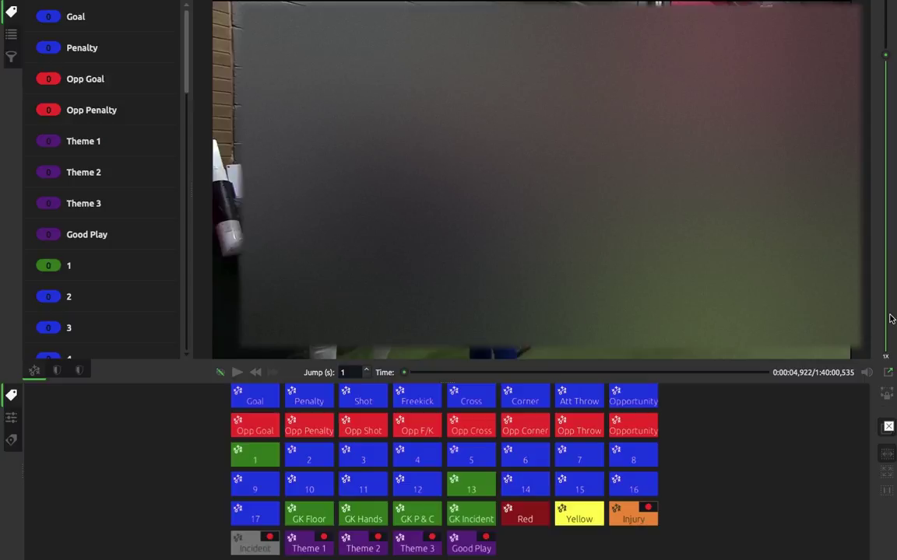
# Tag a goal during playback, then review the Goal 001 clip (6:47–7:12) and pause
pyautogui.click(237, 372)
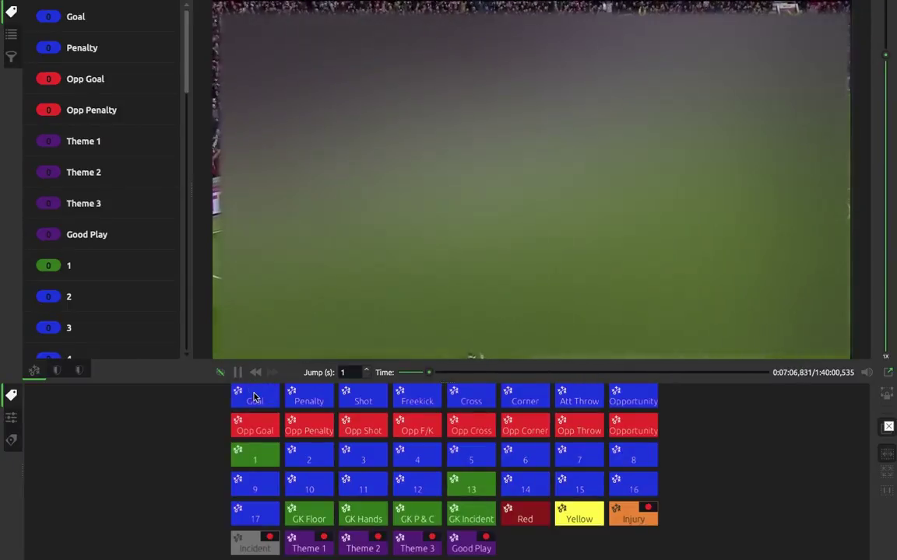
pyautogui.click(253, 398)
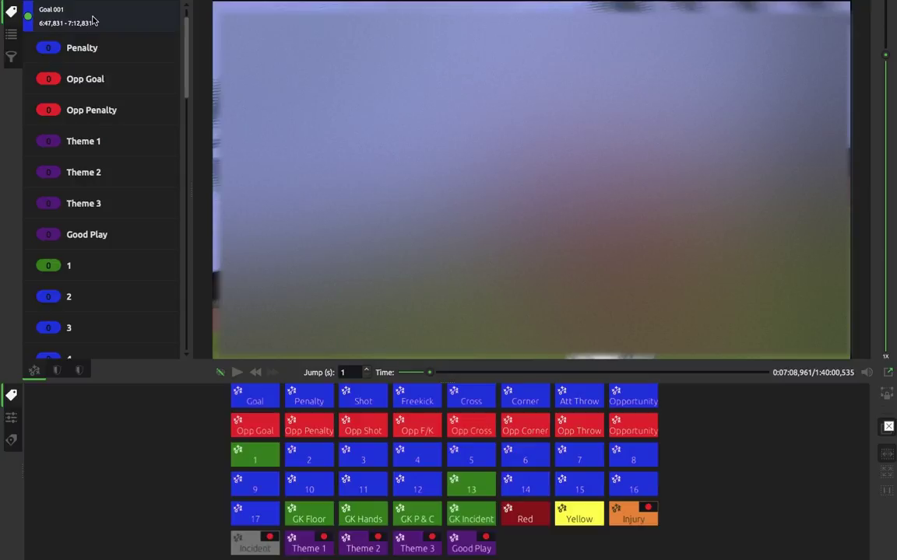
pyautogui.moveTo(187, 44); pyautogui.dragTo(187, 29)
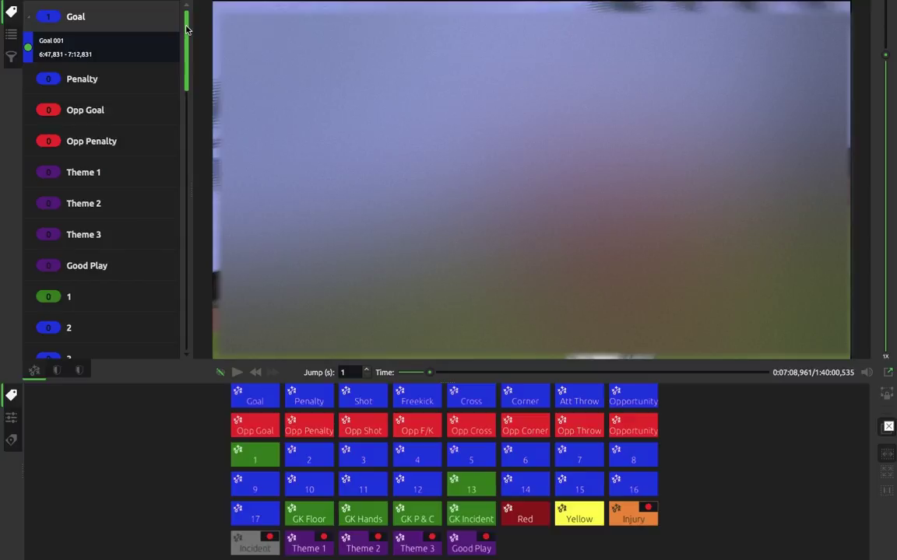
pyautogui.click(91, 52)
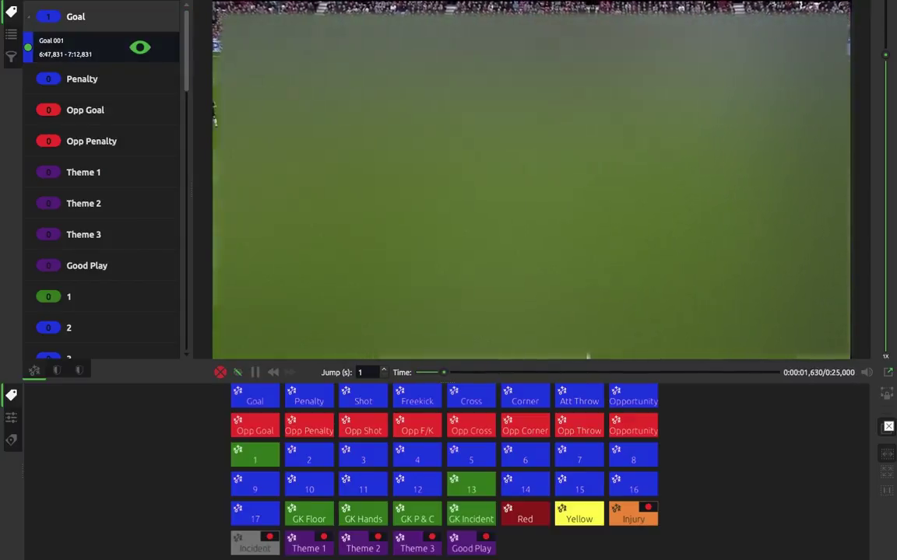
pyautogui.click(716, 374)
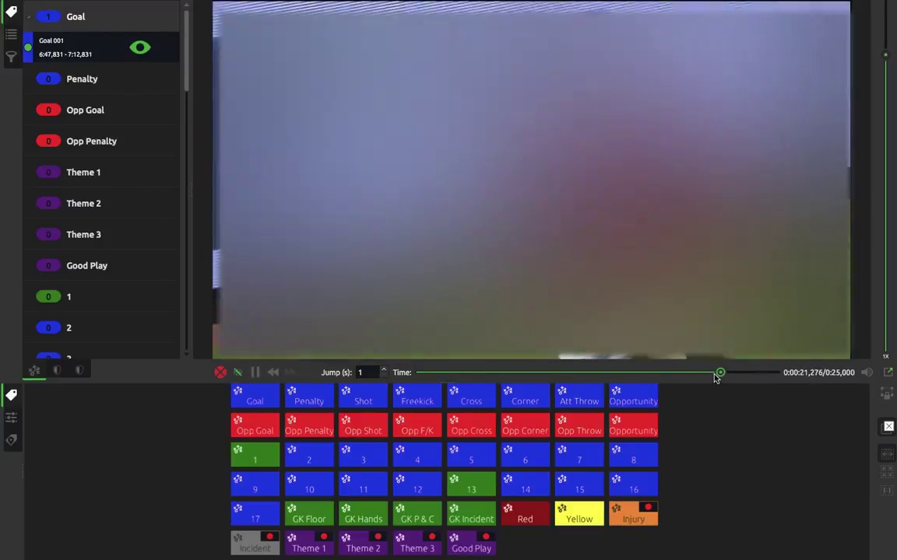
pyautogui.moveTo(716, 377); pyautogui.dragTo(654, 379)
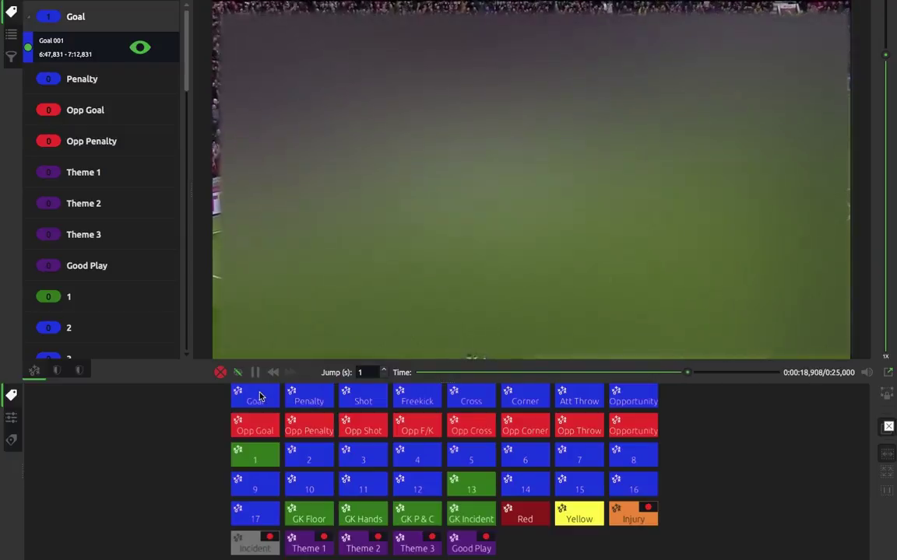
pyautogui.click(220, 372)
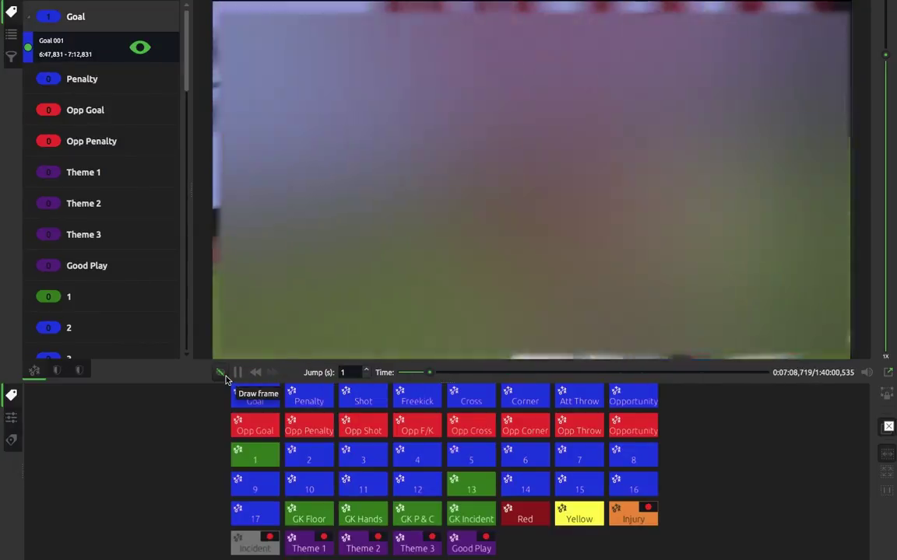
pyautogui.press('space')
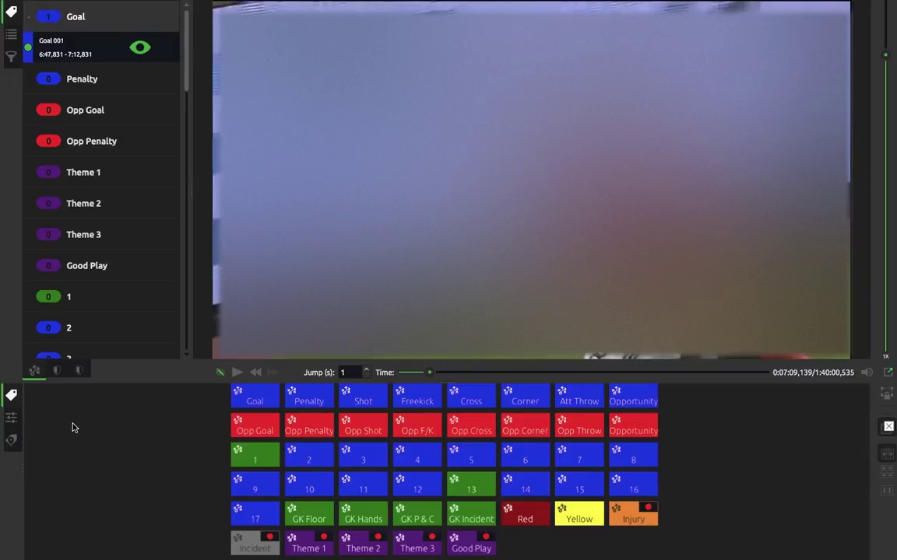
# In the timeline, drag Goal 001's handles outward to span 6:45–7:15, then return to the button grid
pyautogui.click(12, 421)
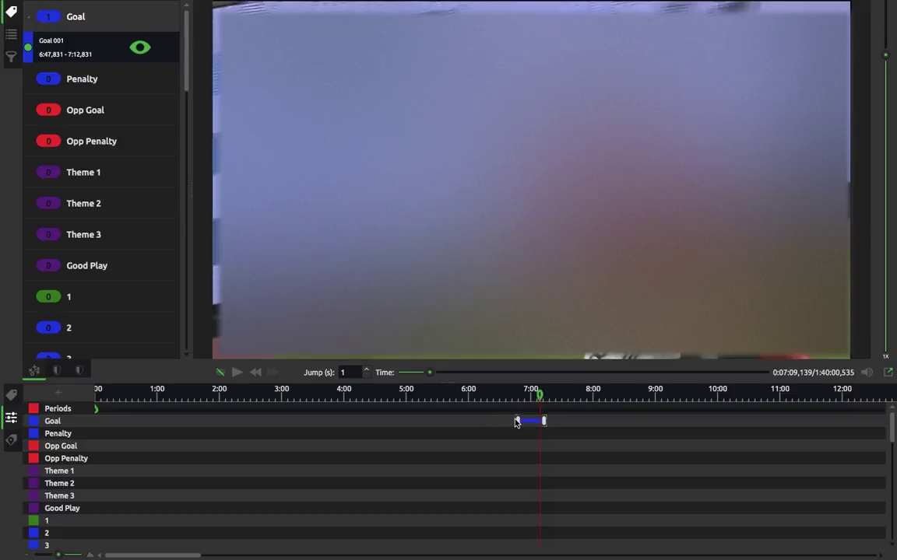
pyautogui.moveTo(518, 422)
pyautogui.mouseDown()
pyautogui.moveTo(504, 421)
pyautogui.moveTo(514, 421)
pyautogui.mouseUp()
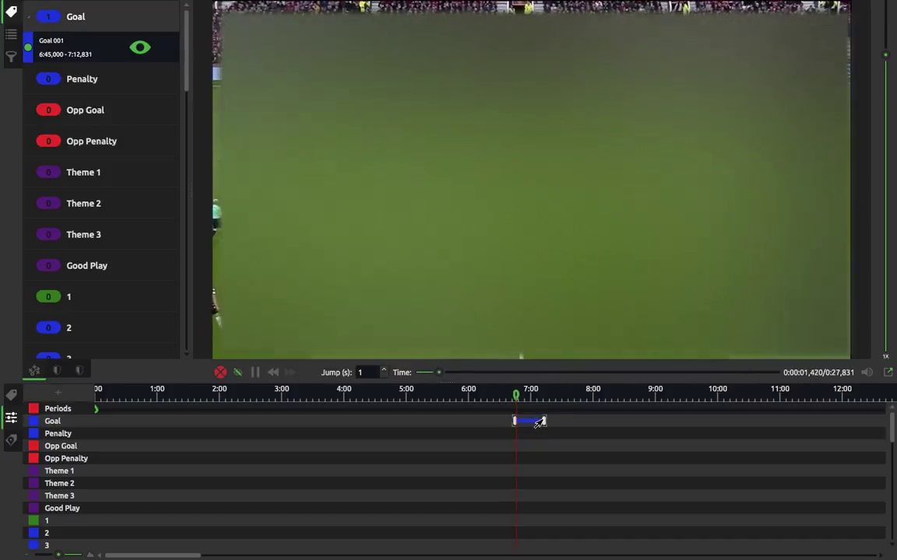
pyautogui.press('space')
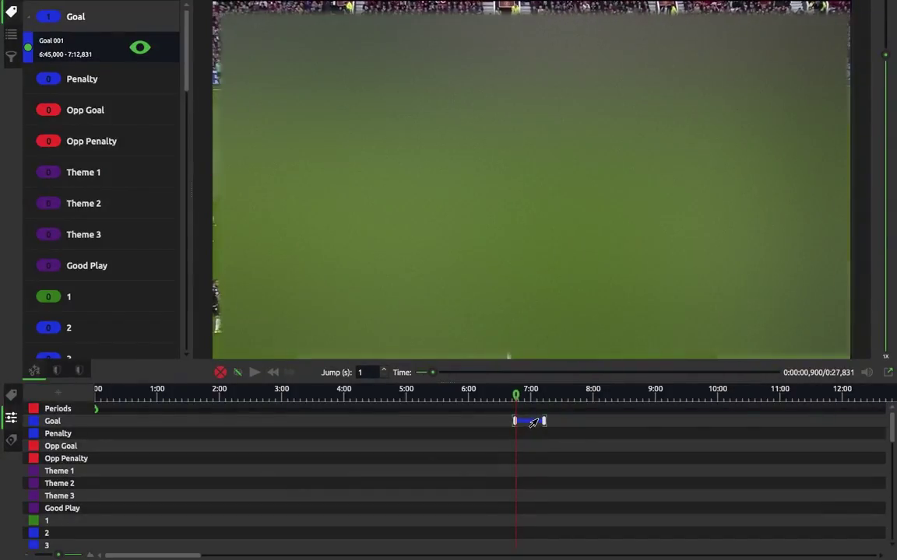
pyautogui.moveTo(539, 421); pyautogui.dragTo(546, 421)
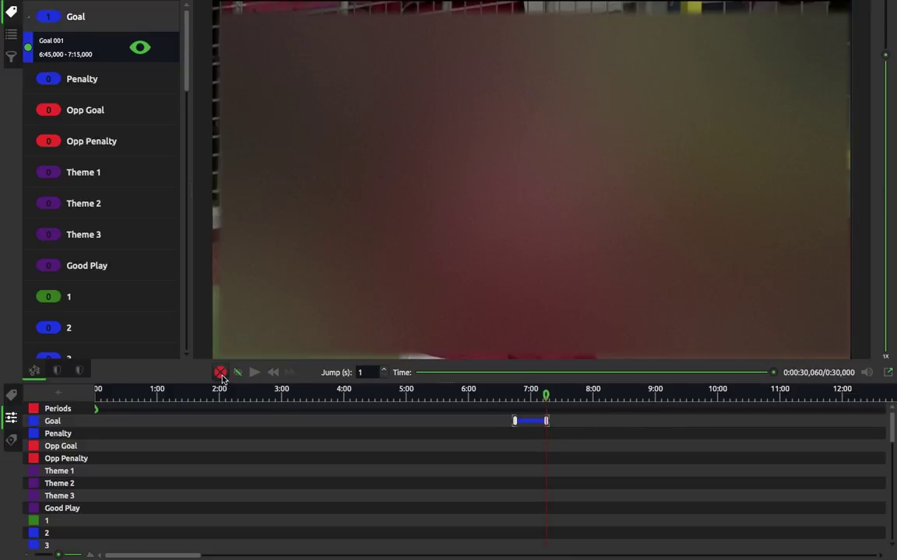
pyautogui.click(12, 395)
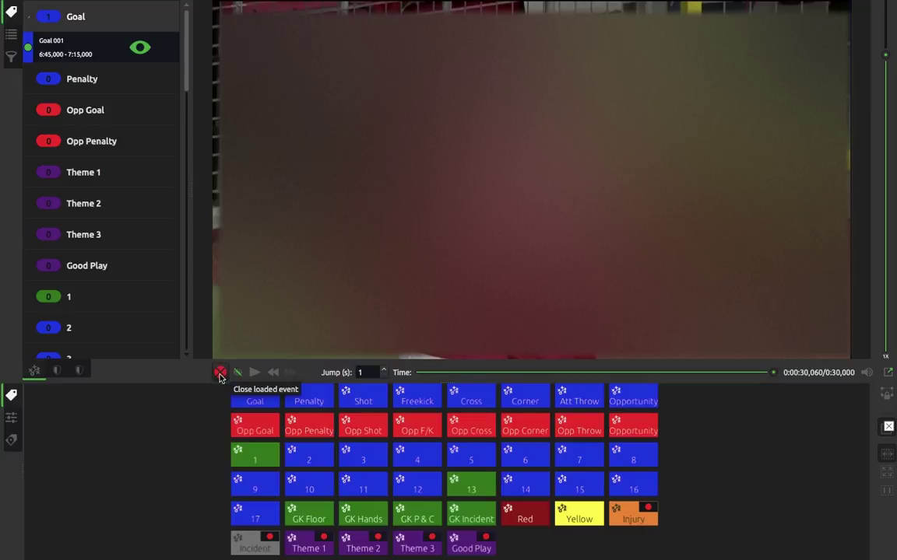
# Jump to about 34 minutes and record a Theme 1 event from 34:15,577 to 34:21,277
pyautogui.click(221, 375)
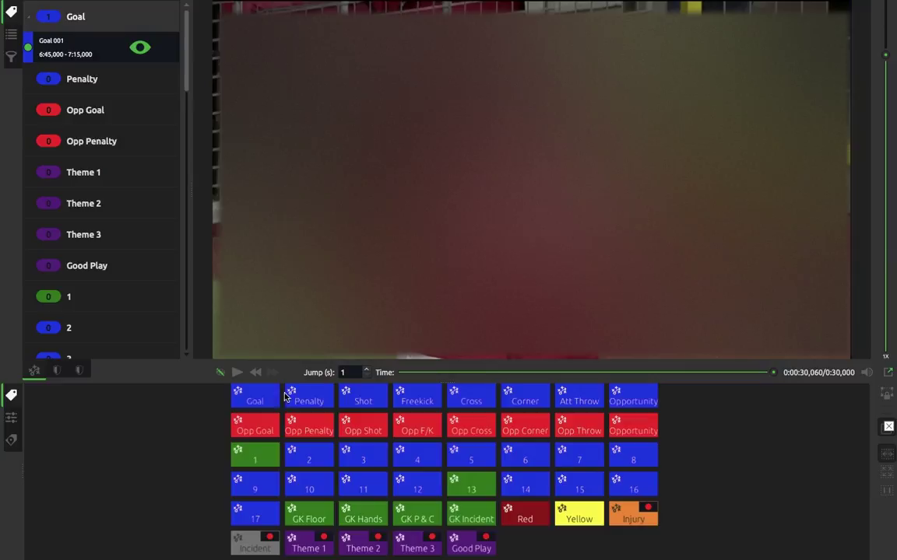
pyautogui.click(239, 376)
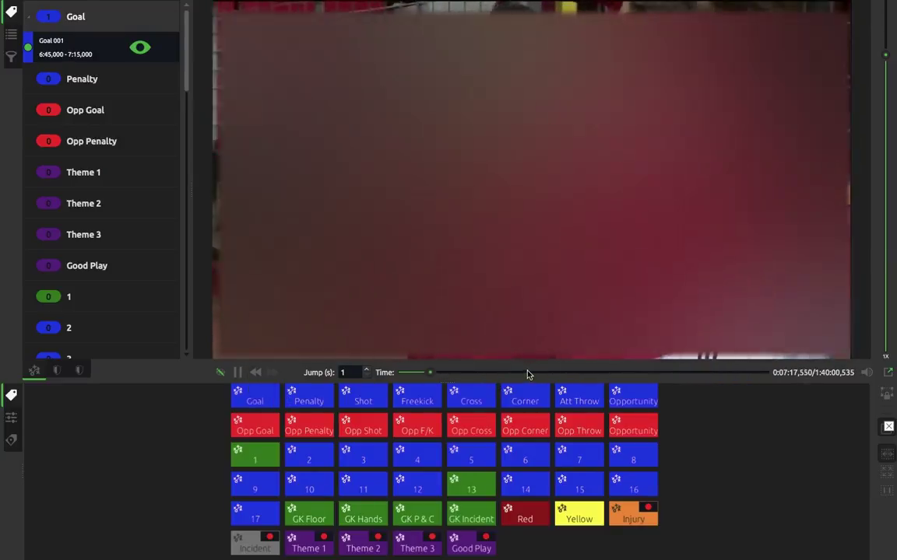
pyautogui.click(527, 373)
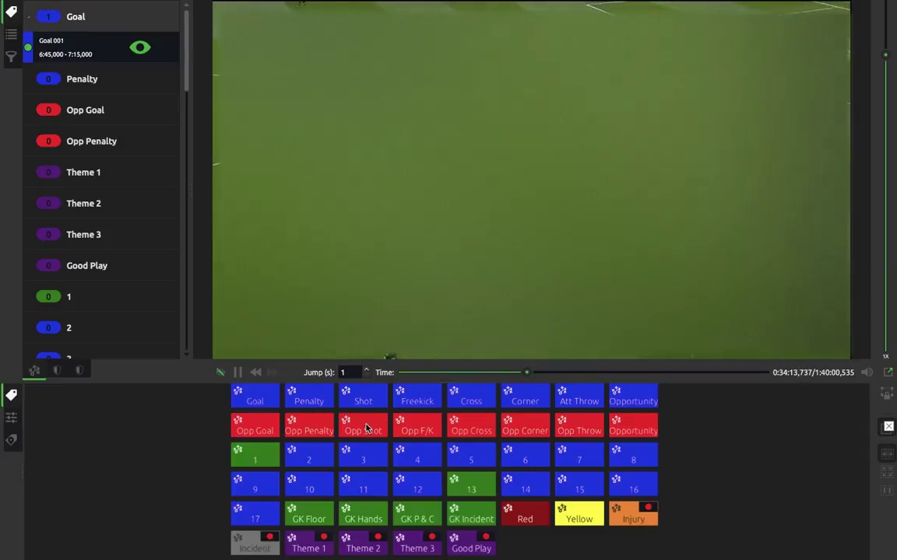
pyautogui.click(309, 549)
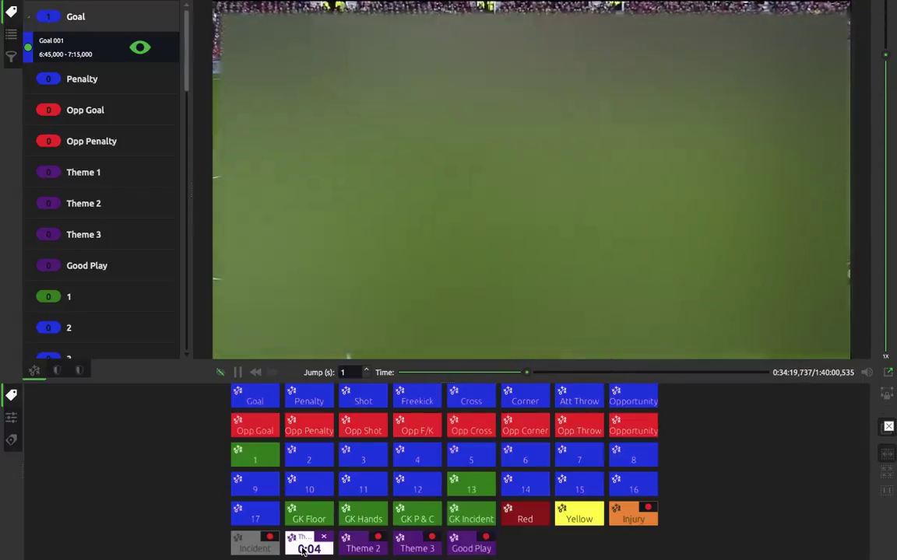
pyautogui.click(303, 549)
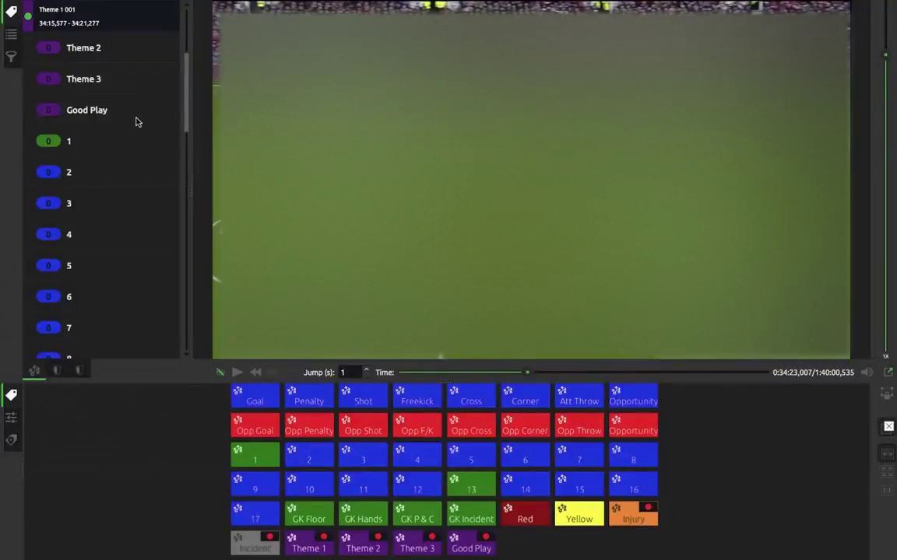
pyautogui.moveTo(188, 104); pyautogui.dragTo(187, 55)
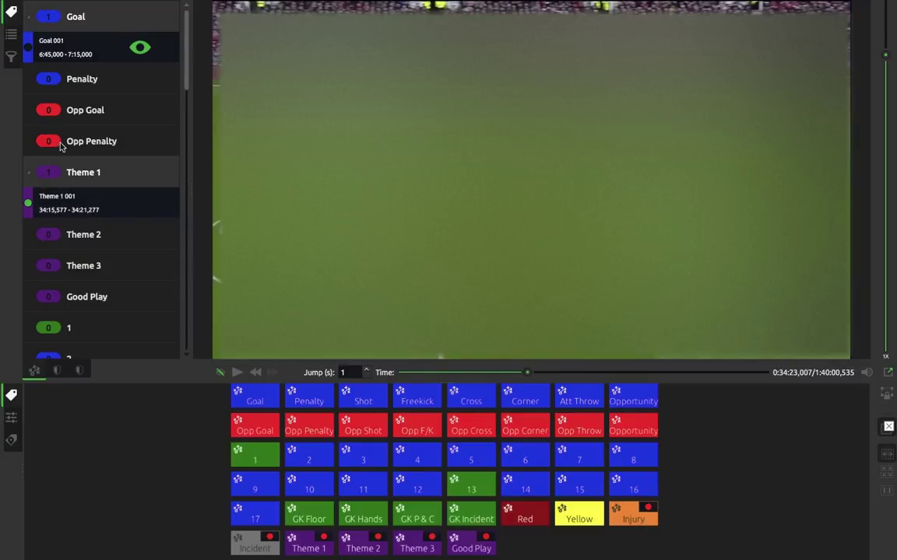
# Create an empty playlist named New playlist
pyautogui.click(11, 36)
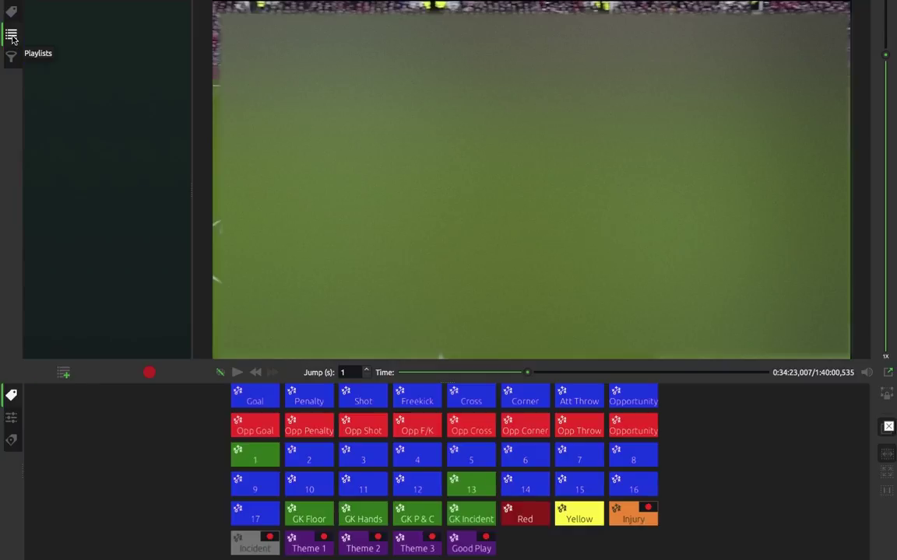
pyautogui.click(65, 376)
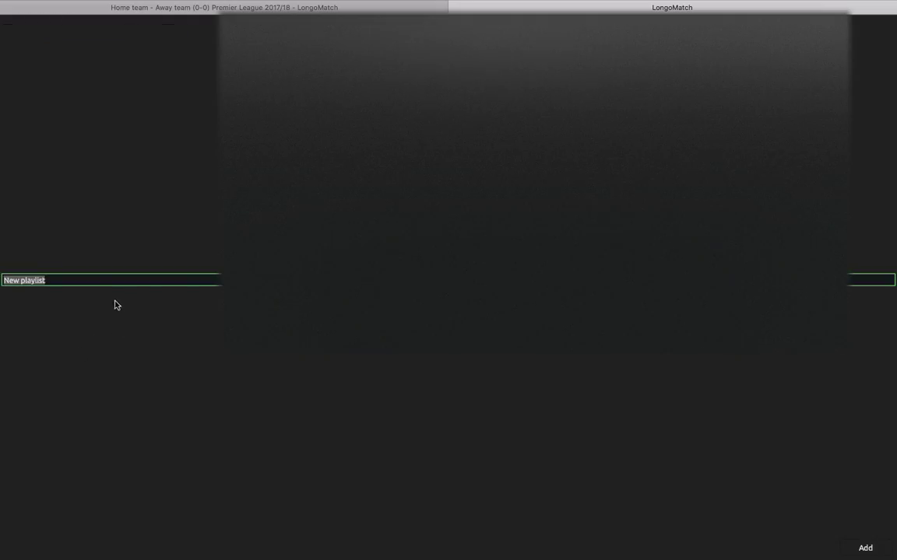
pyautogui.click(863, 548)
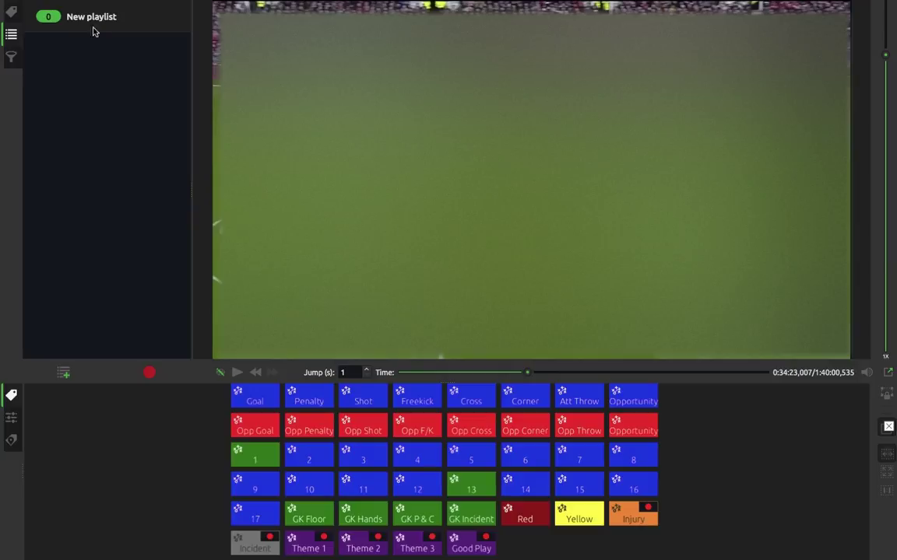
# Add the Goal 001 and Theme 1 001 clips to New playlist
pyautogui.click(12, 13)
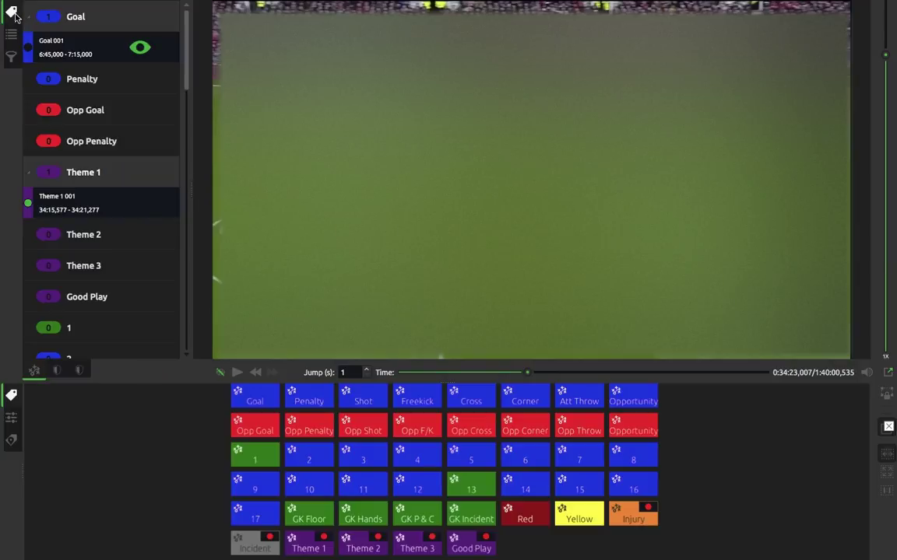
pyautogui.click(29, 49)
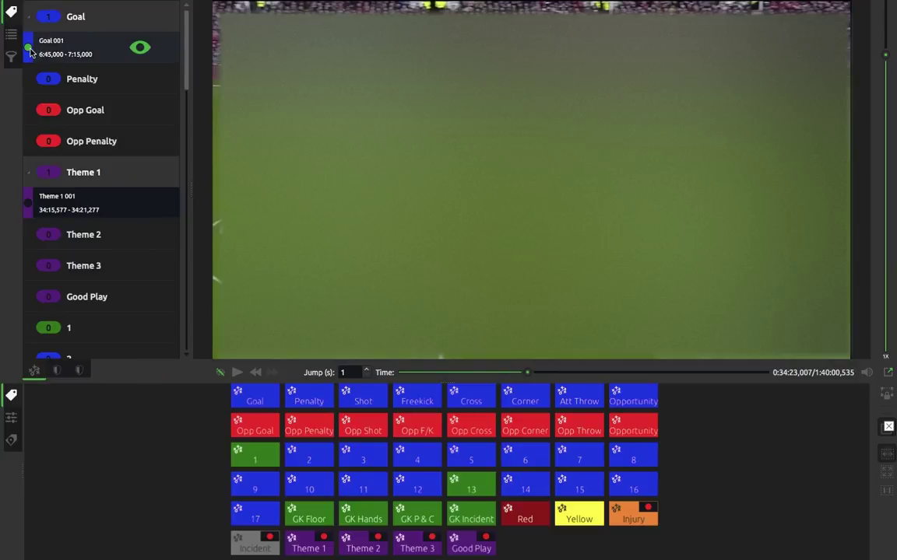
pyautogui.rightClick(75, 50)
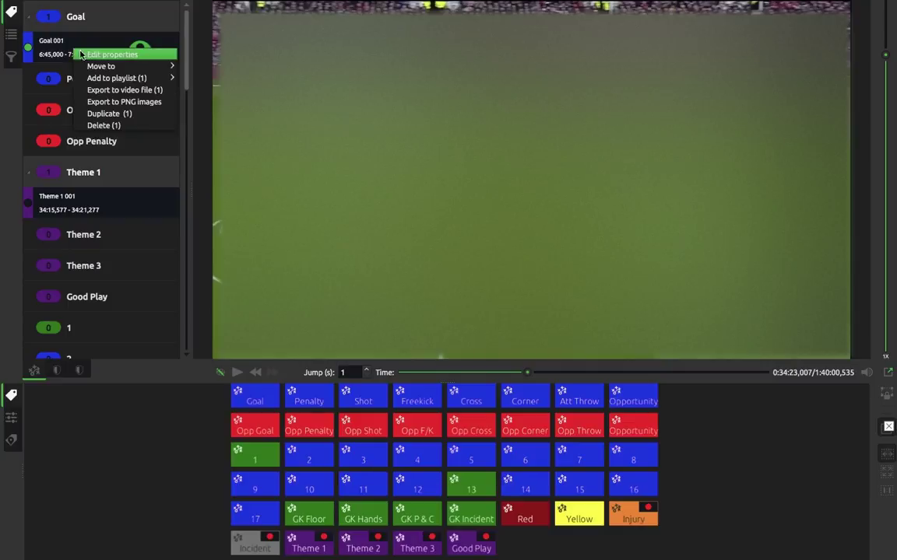
pyautogui.moveTo(144, 78)
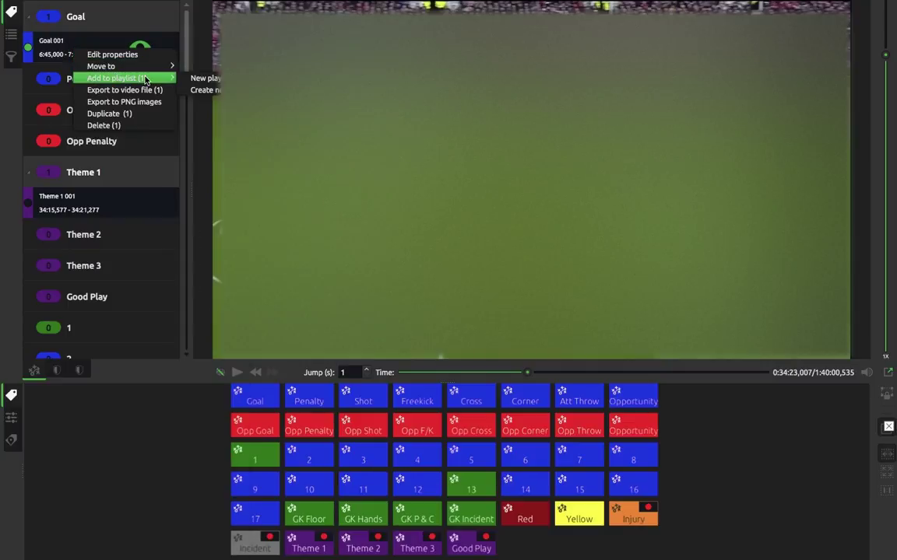
pyautogui.click(194, 79)
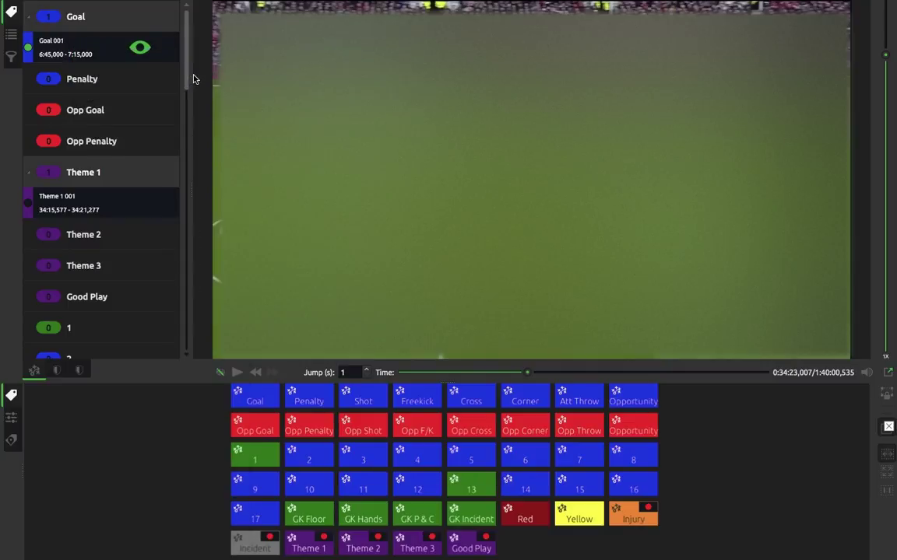
pyautogui.click(121, 205)
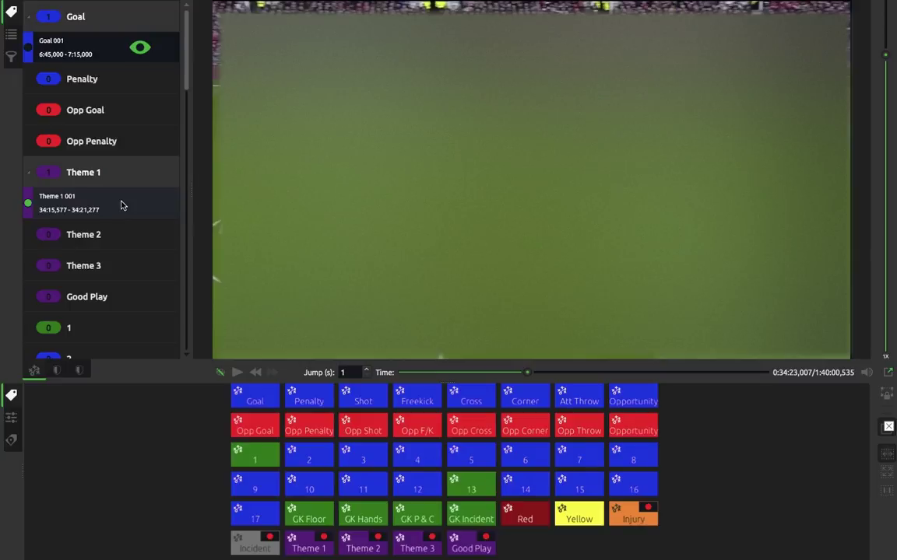
pyautogui.rightClick(80, 204)
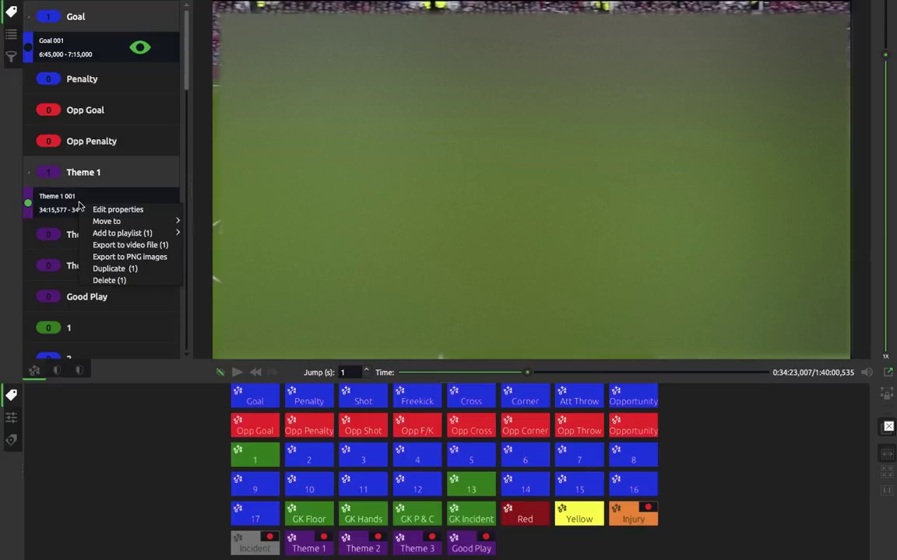
pyautogui.moveTo(117, 221)
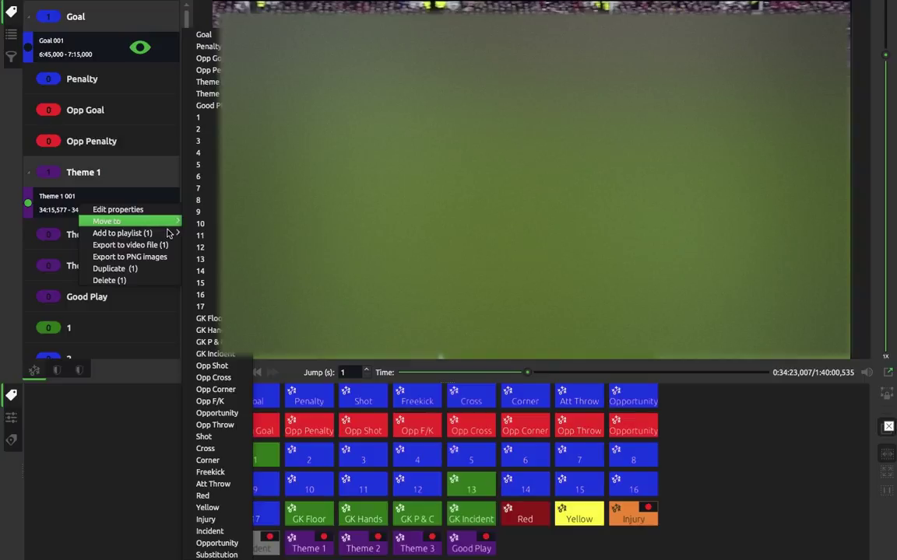
pyautogui.moveTo(168, 234)
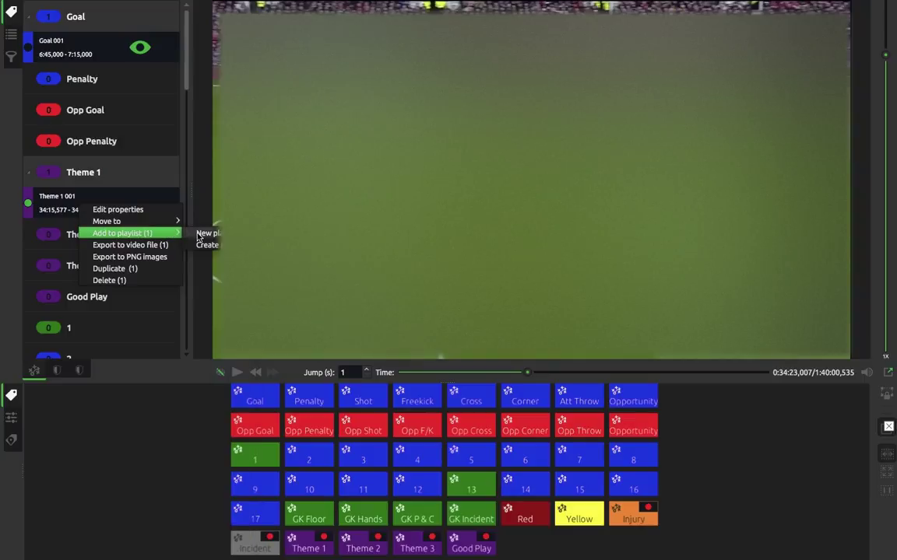
pyautogui.click(196, 237)
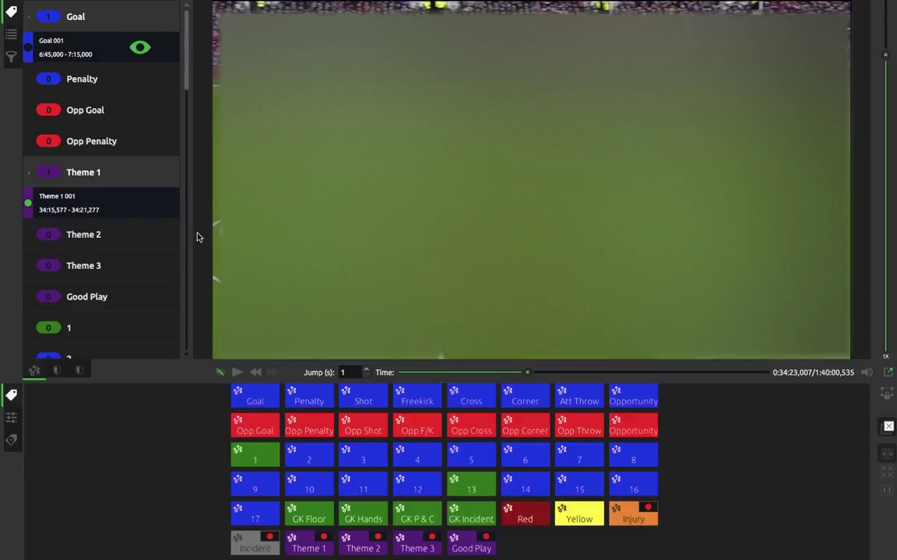
# Expand New playlist in the Playlists panel to check its two clips
pyautogui.click(11, 37)
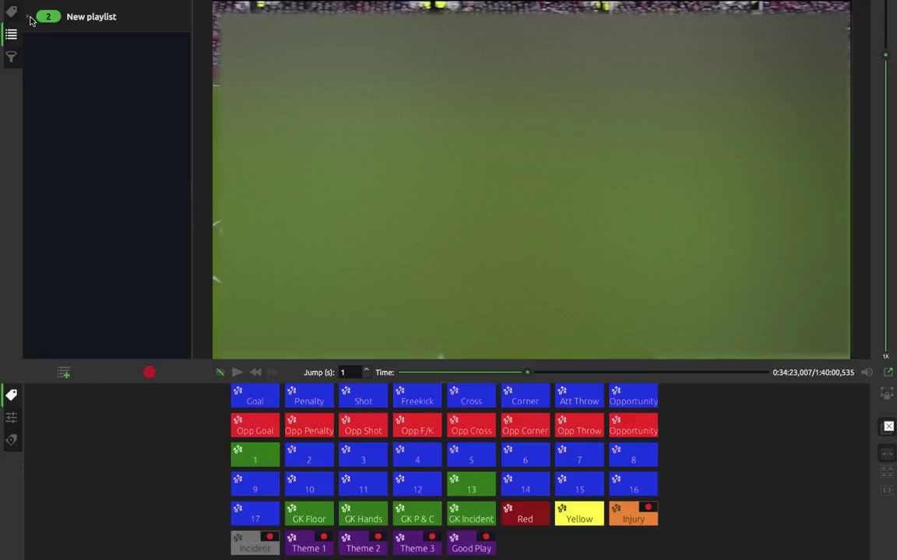
pyautogui.click(29, 16)
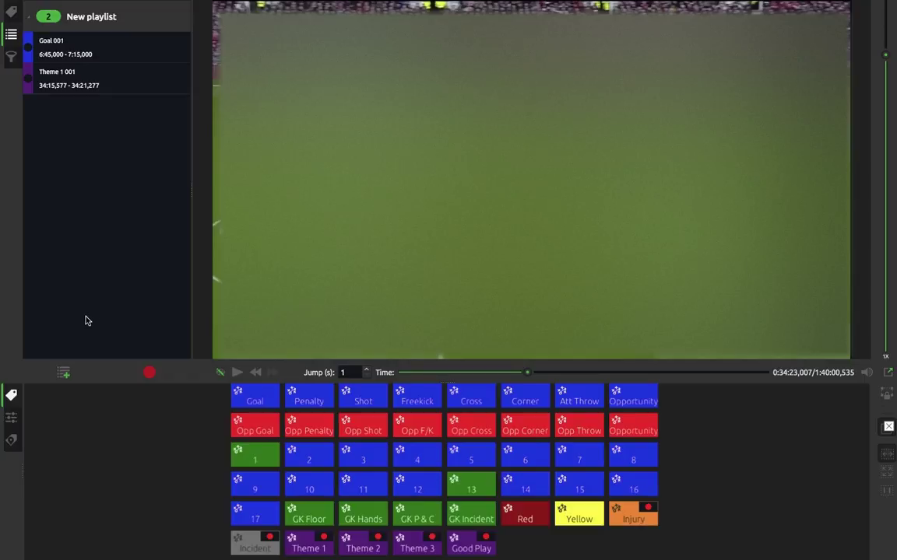
pyautogui.rightClick(81, 20)
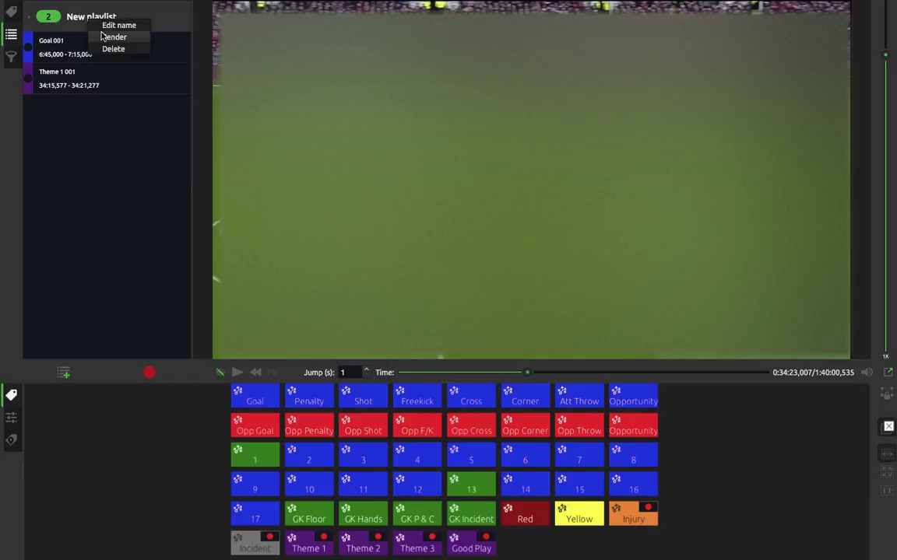
# Start rendering the playlist to a video, then cancel the render
pyautogui.click(102, 37)
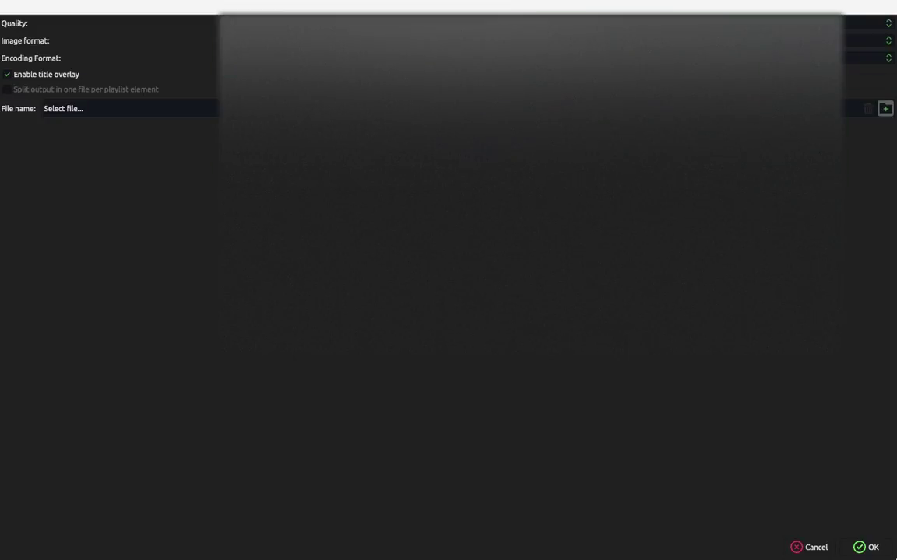
pyautogui.click(815, 548)
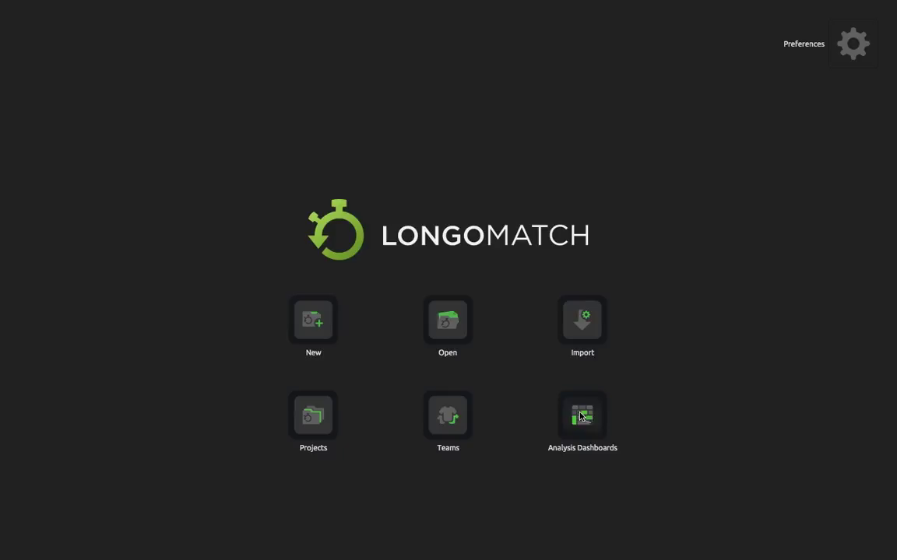
# Open the Analysis Dashboards Manager and preview Post Match Individual, Default and the empty New dasboard
pyautogui.click(580, 417)
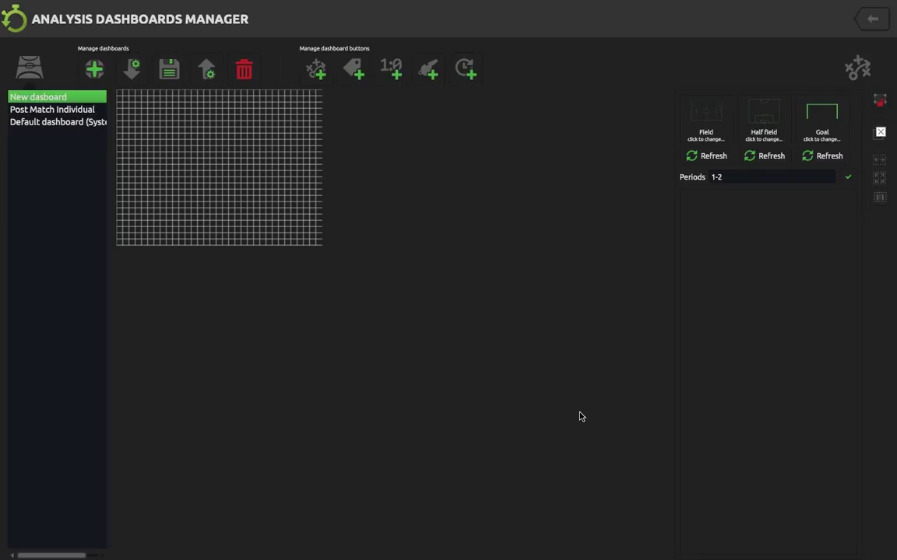
pyautogui.click(52, 111)
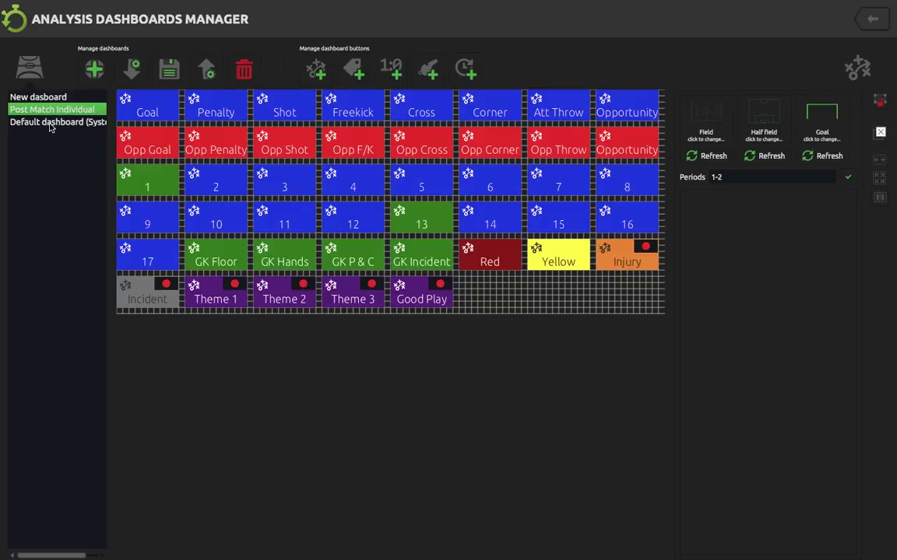
pyautogui.click(49, 125)
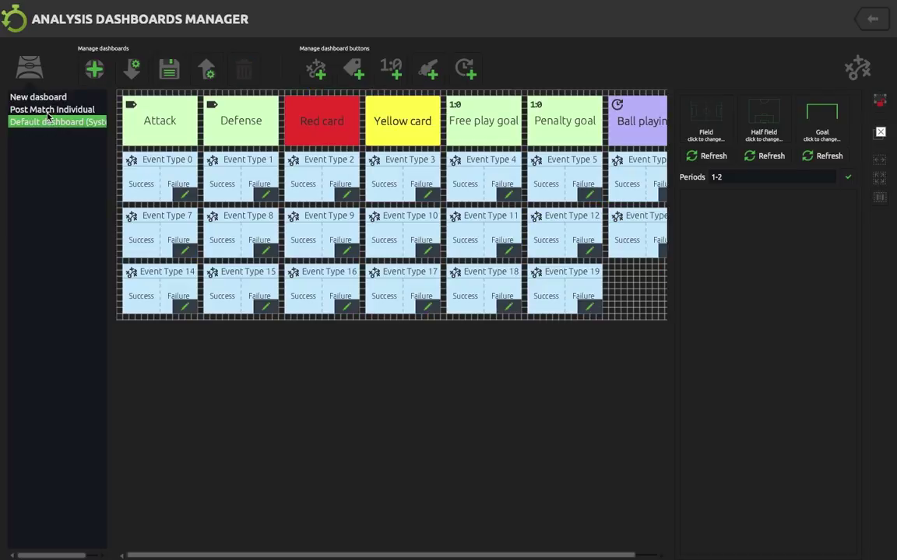
pyautogui.click(46, 109)
pyautogui.click(44, 96)
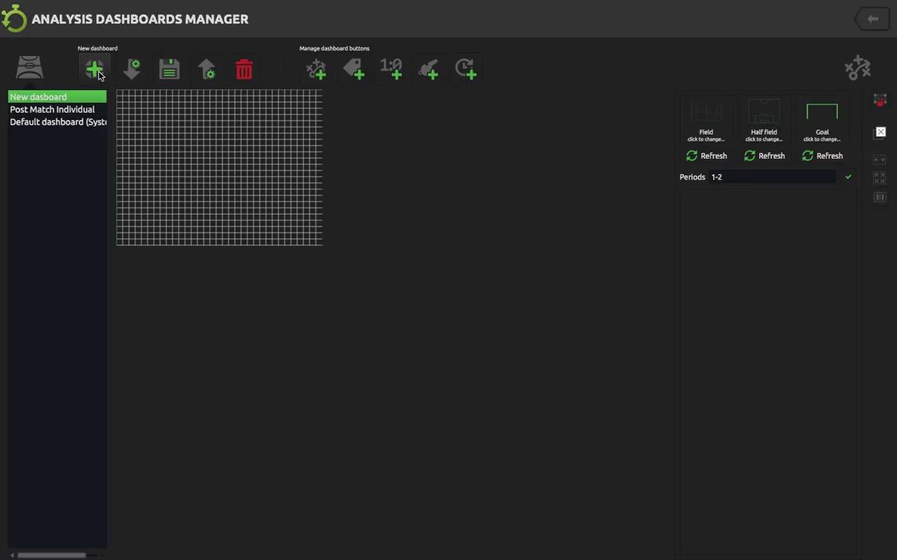
# Create a new dashboard named 'Test' with 1 event type
pyautogui.click(97, 73)
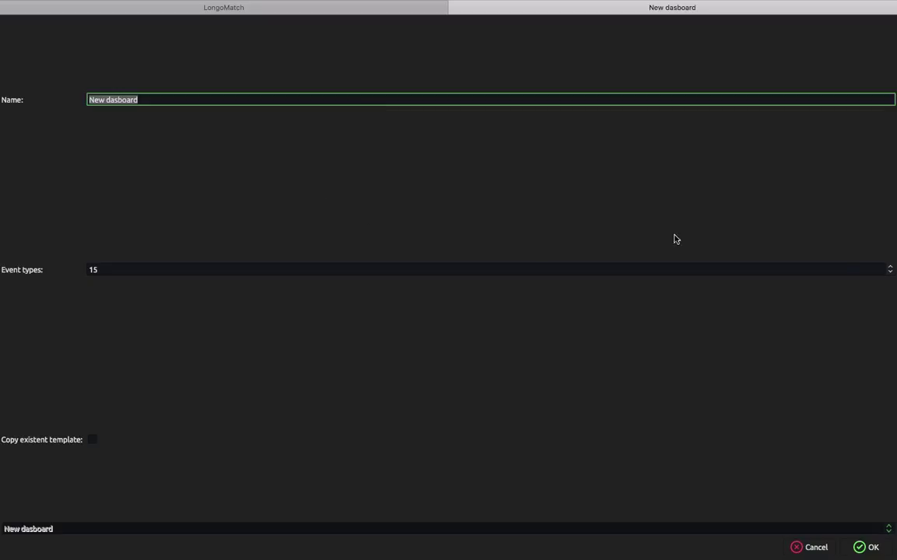
pyautogui.click(887, 271)
pyautogui.write('1')
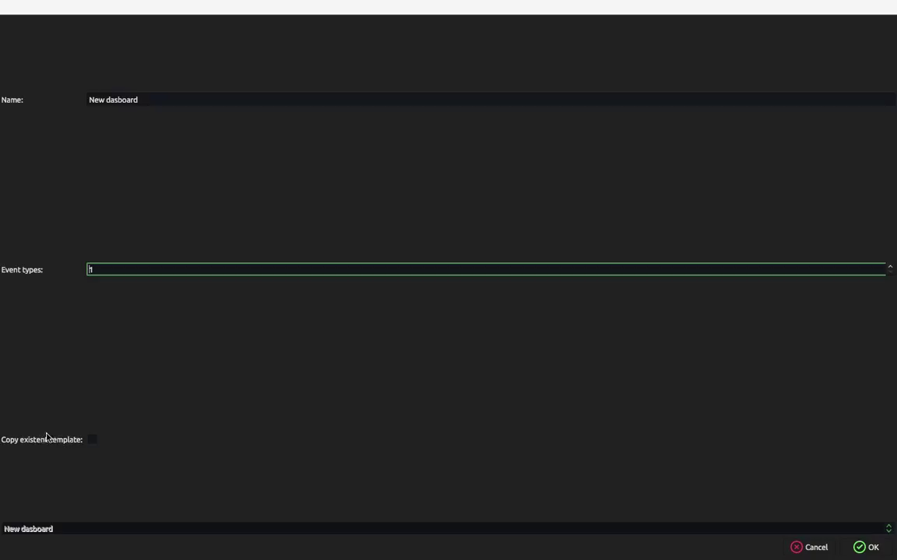
pyautogui.click(144, 100)
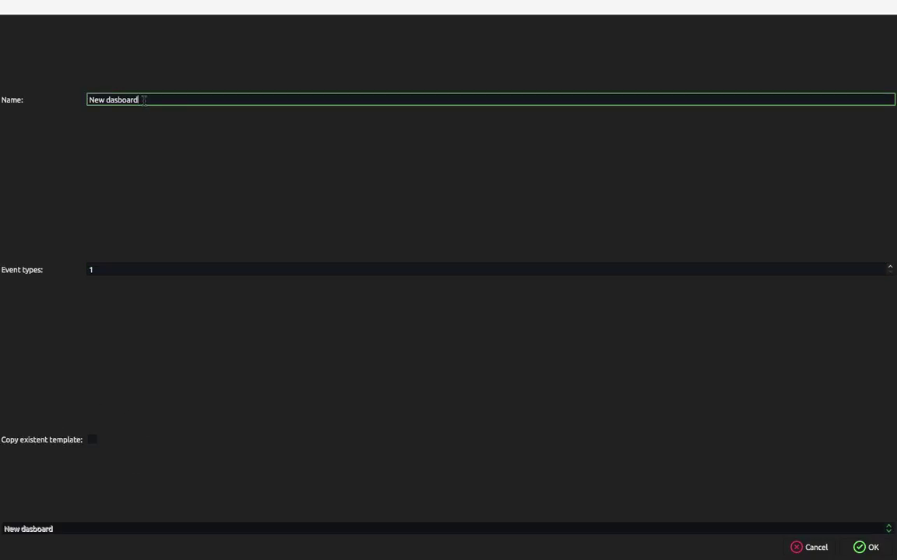
pyautogui.hotkey('shift', 'Home')
pyautogui.write('Test')
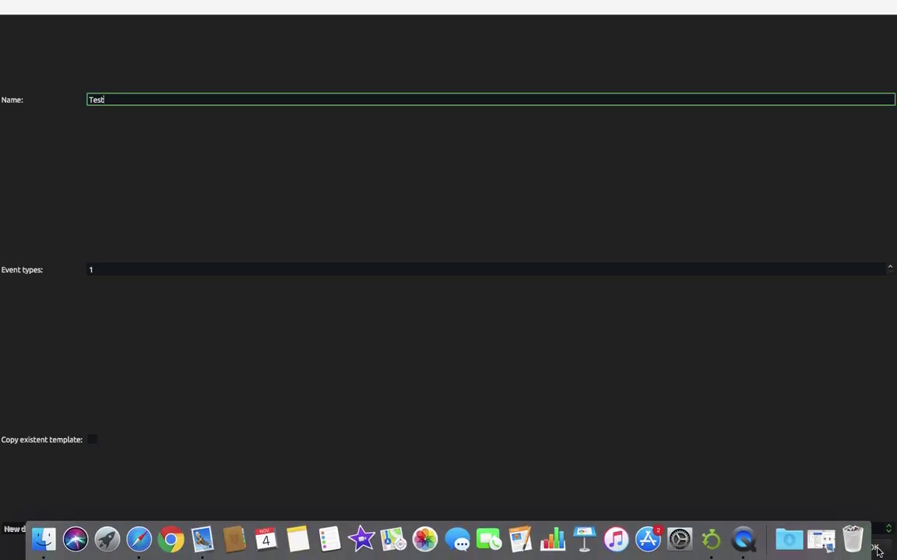
pyautogui.press('Return')
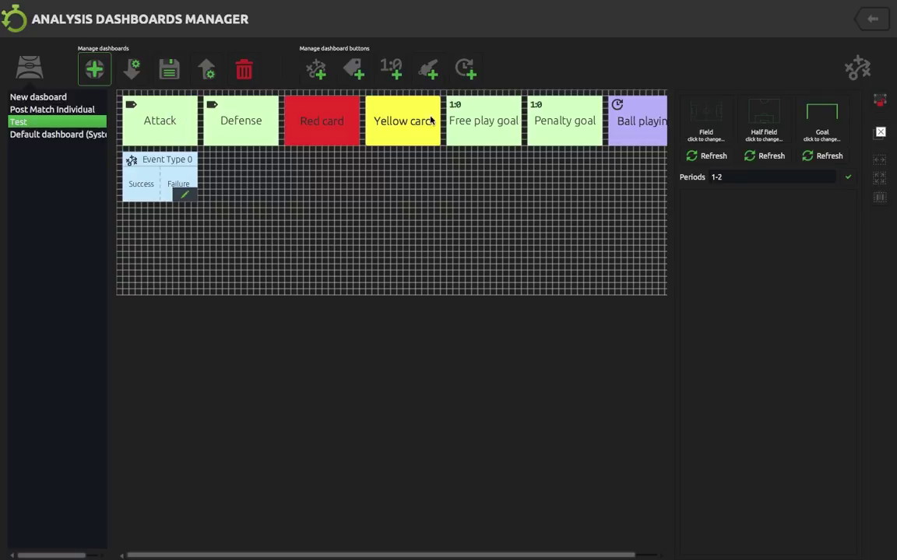
# Delete the Attack button from the Test dashboard
pyautogui.click(184, 124)
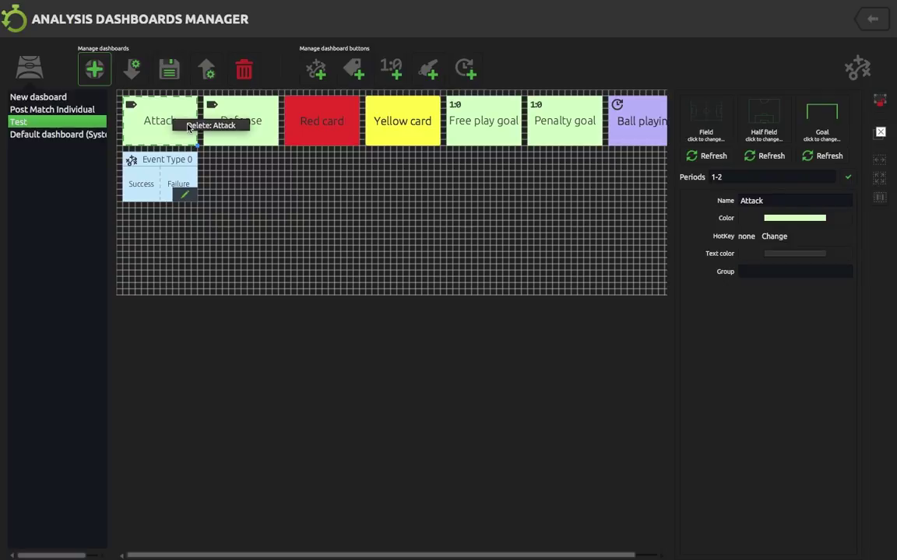
pyautogui.click(187, 126)
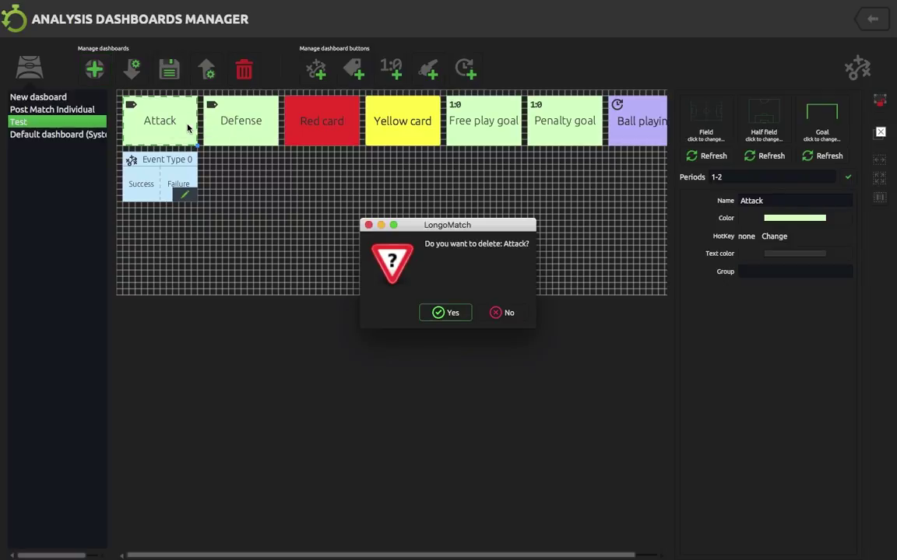
pyautogui.click(445, 314)
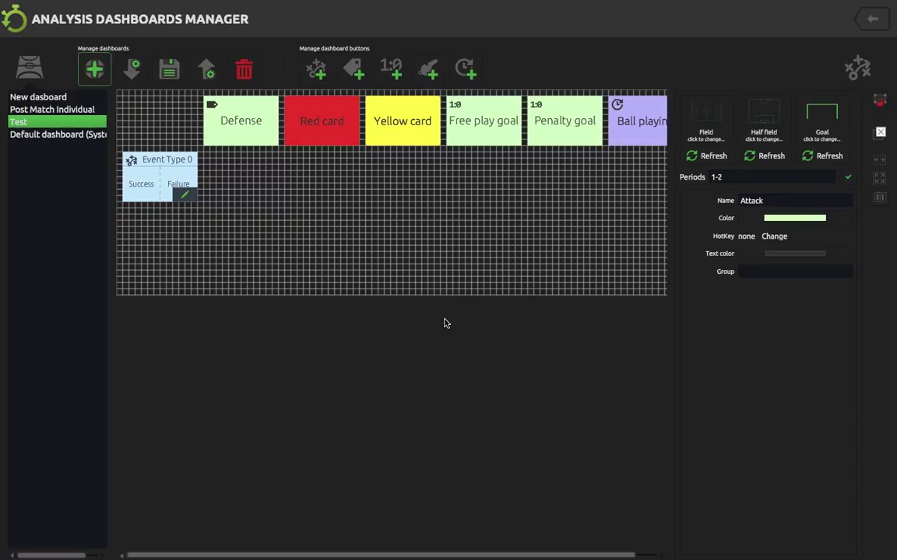
# Add a new event button, move it to the middle of the grid and widen it
pyautogui.click(179, 162)
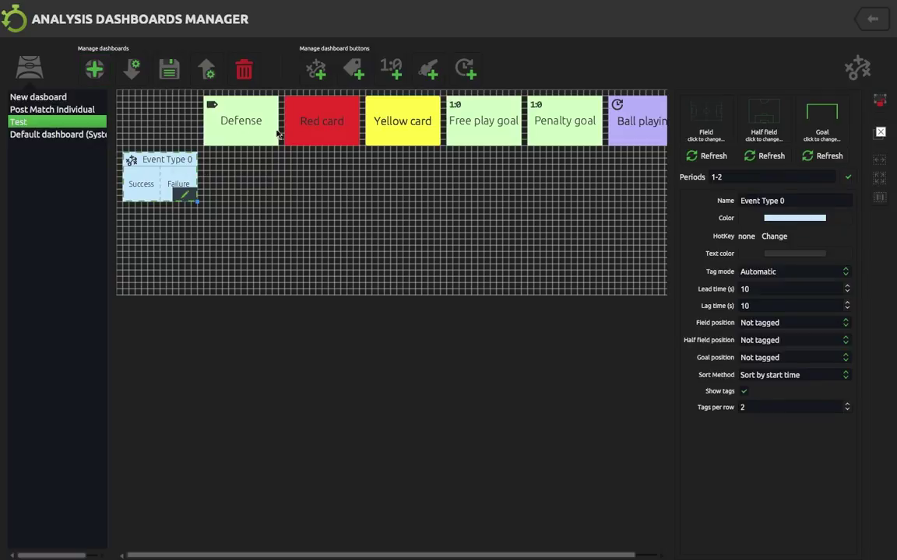
pyautogui.click(317, 70)
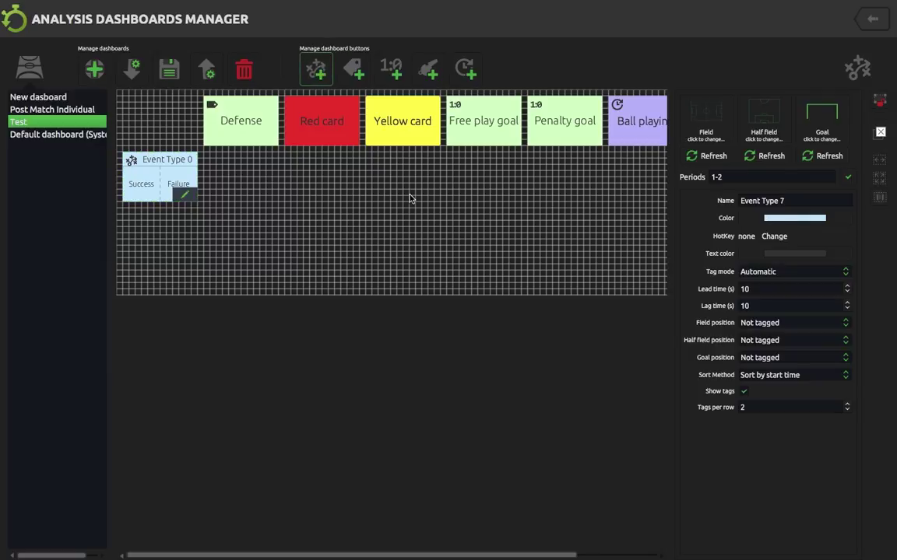
pyautogui.hscroll(3, 410, 199)
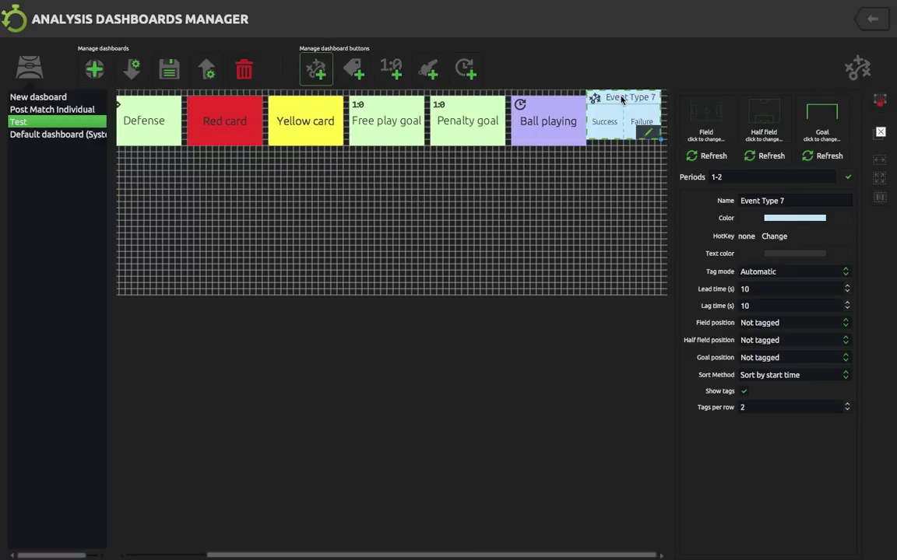
pyautogui.moveTo(621, 100); pyautogui.dragTo(288, 173)
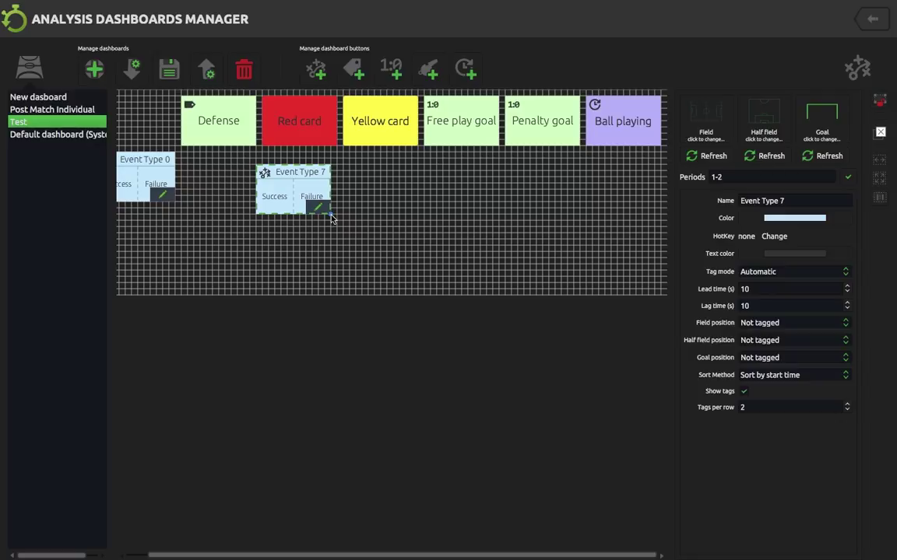
pyautogui.moveTo(331, 219); pyautogui.dragTo(354, 244)
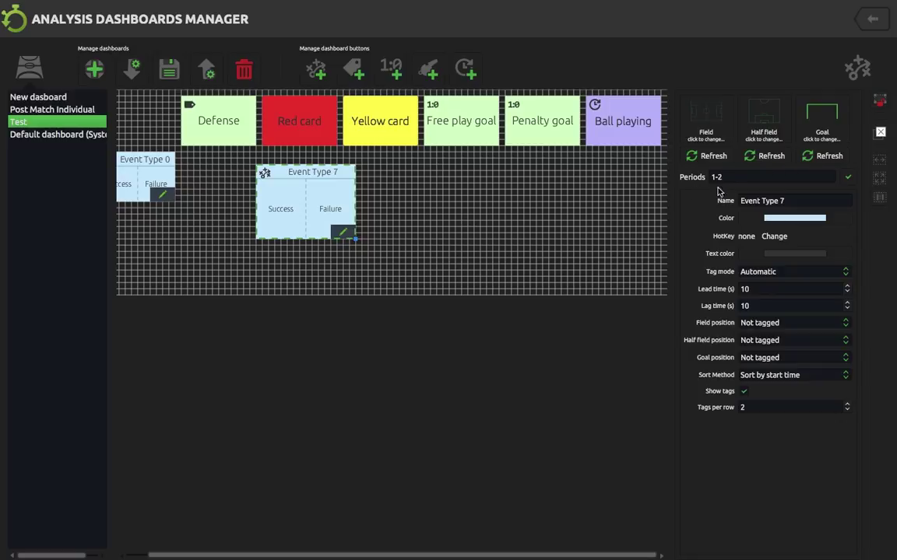
# Rename the new button to 'Goal' and colour it bright red (#E5181D)
pyautogui.click(791, 201)
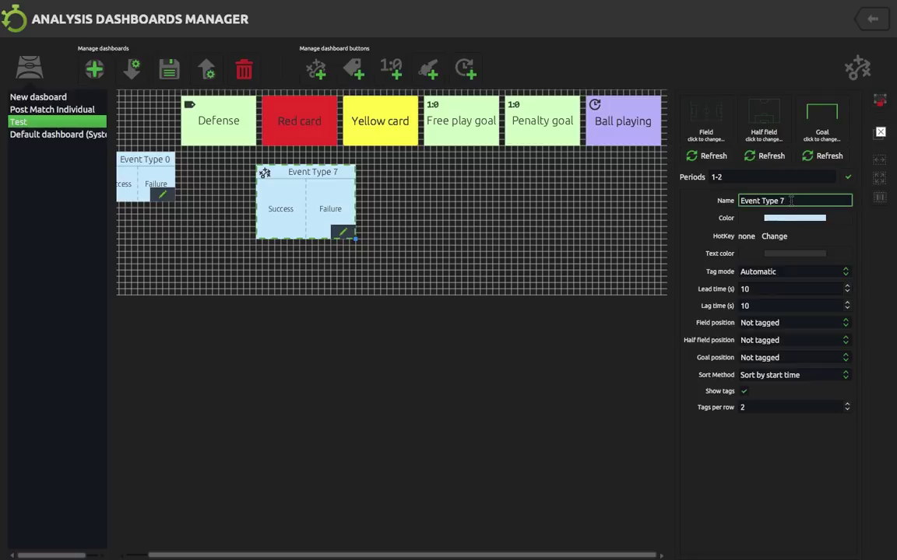
pyautogui.press('BackSpace')
pyautogui.press('BackSpace')
pyautogui.press('BackSpace')
pyautogui.press('BackSpace')
pyautogui.press('BackSpace')
pyautogui.press('BackSpace')
pyautogui.press('BackSpace')
pyautogui.press('BackSpace')
pyautogui.press('BackSpace')
pyautogui.press('BackSpace')
pyautogui.press('BackSpace')
pyautogui.press('BackSpace')
pyautogui.write('Goal')
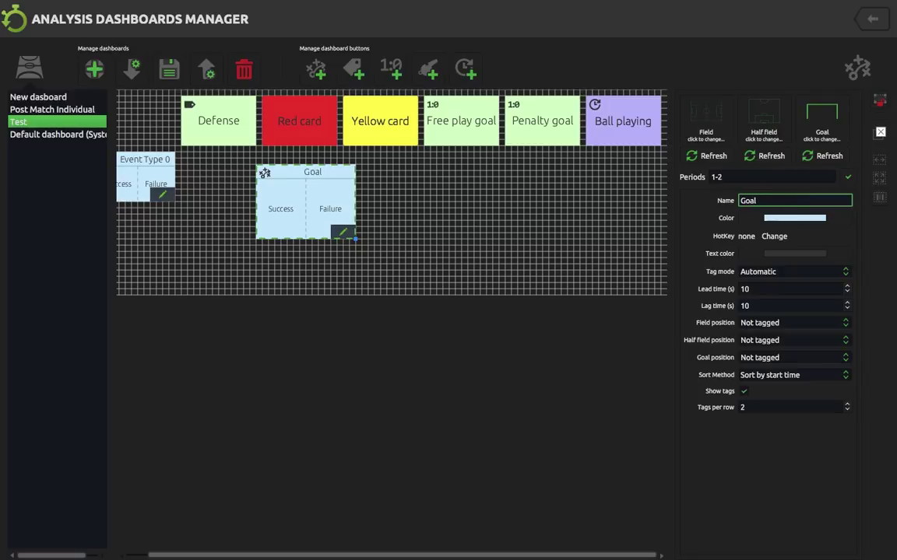
pyautogui.click(792, 218)
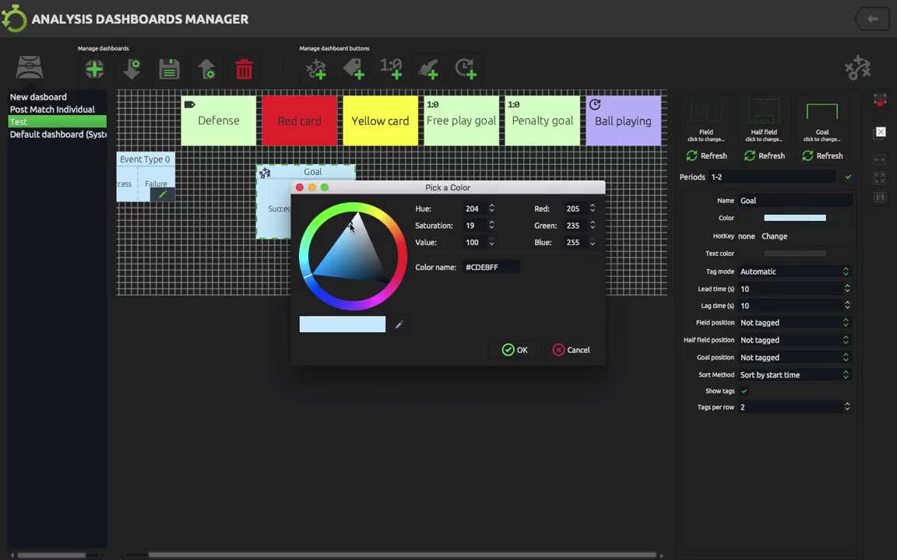
pyautogui.click(360, 245)
pyautogui.click(403, 262)
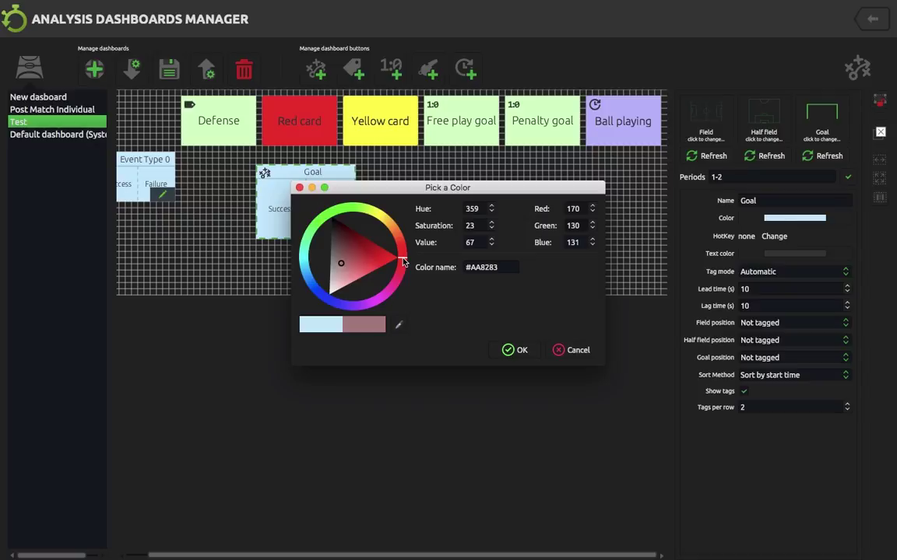
pyautogui.moveTo(340, 263); pyautogui.dragTo(385, 260)
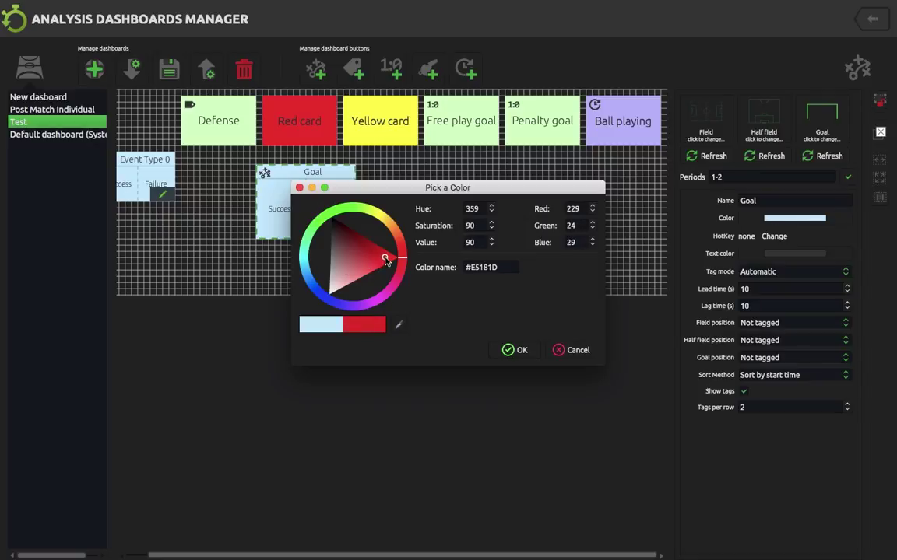
pyautogui.click(514, 350)
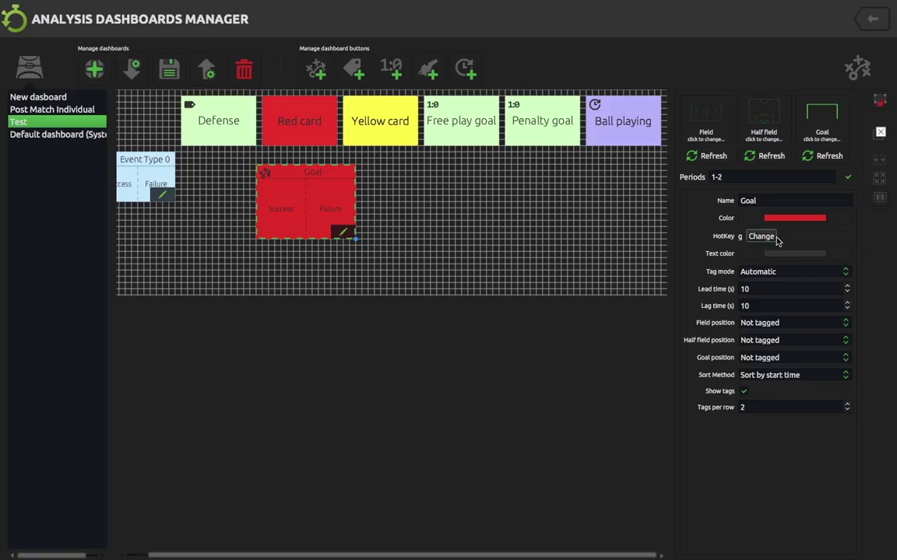
# Set the Goal button's text colour to white
pyautogui.click(778, 255)
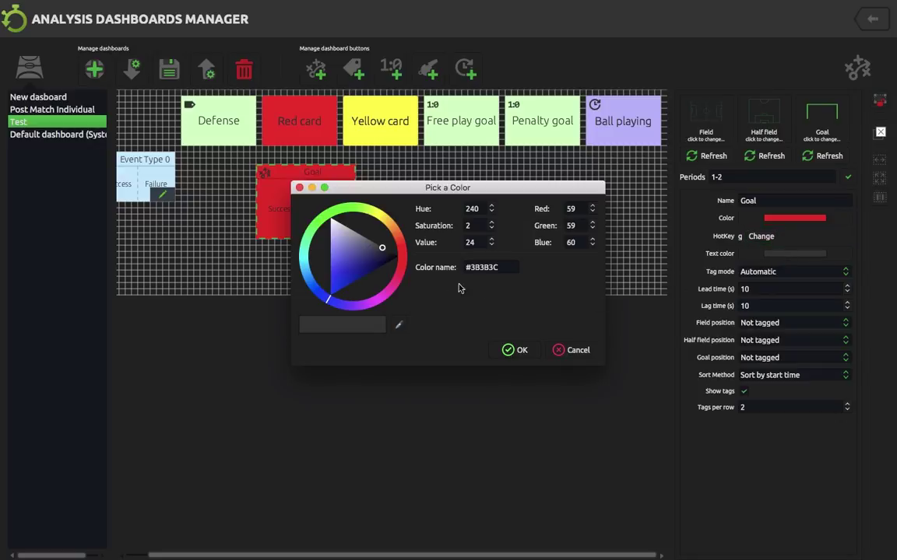
pyautogui.click(332, 224)
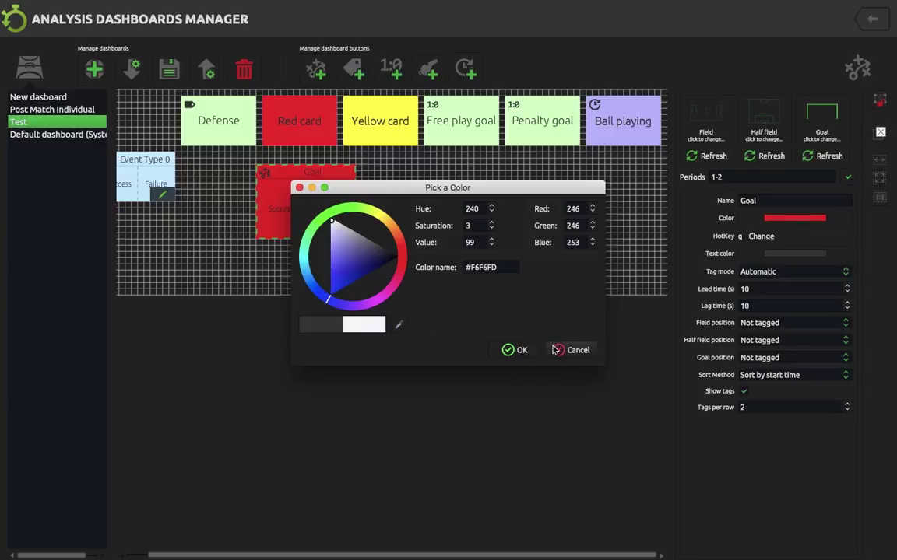
pyautogui.click(520, 350)
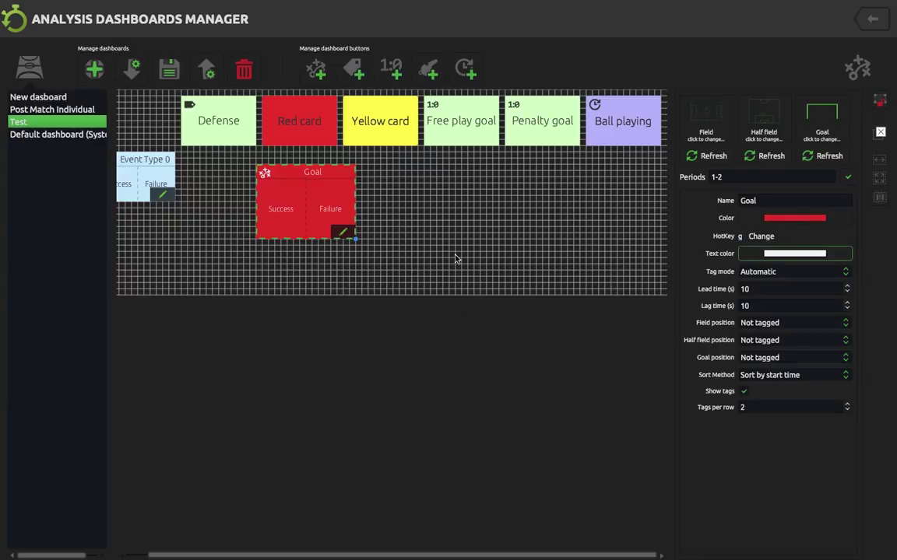
# Keep Goal's tag mode Automatic and set its lead time to 15 s and lag time to 5 s
pyautogui.click(771, 274)
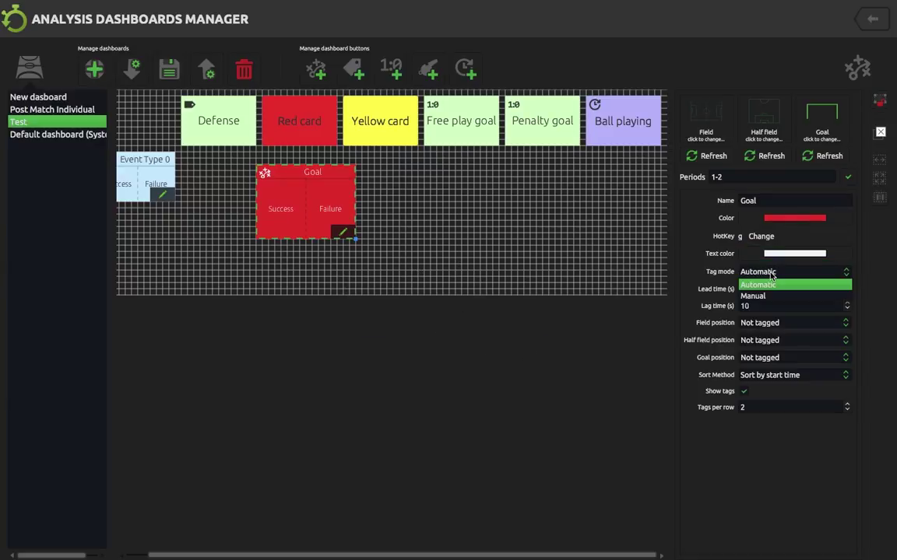
pyautogui.click(765, 296)
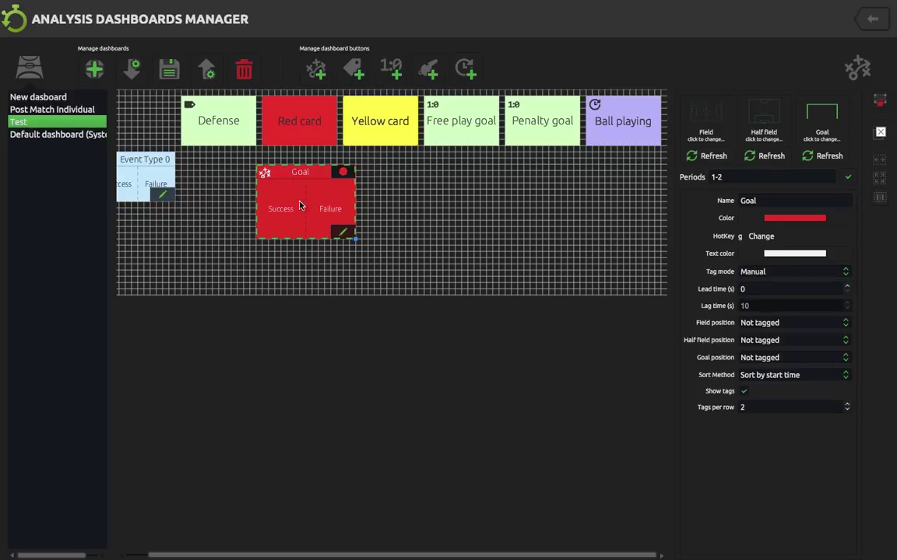
pyautogui.click(782, 276)
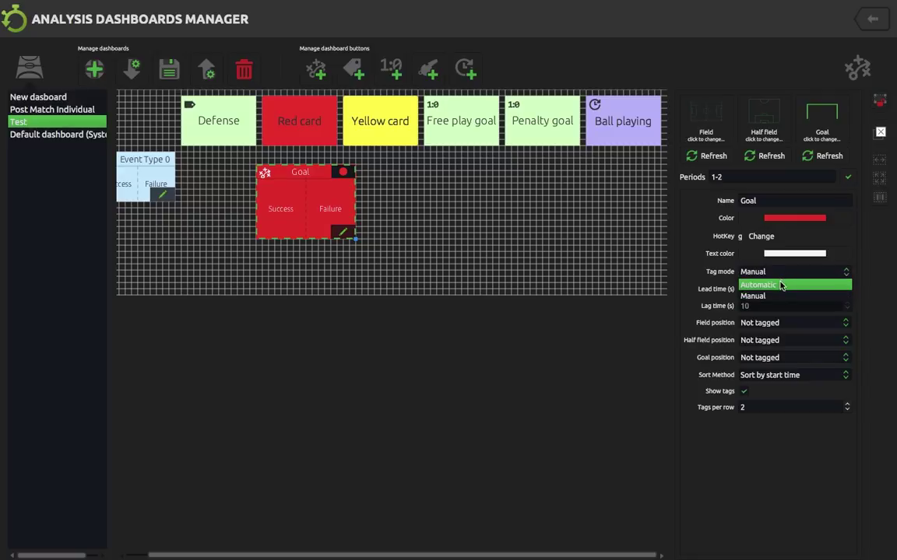
pyautogui.click(778, 284)
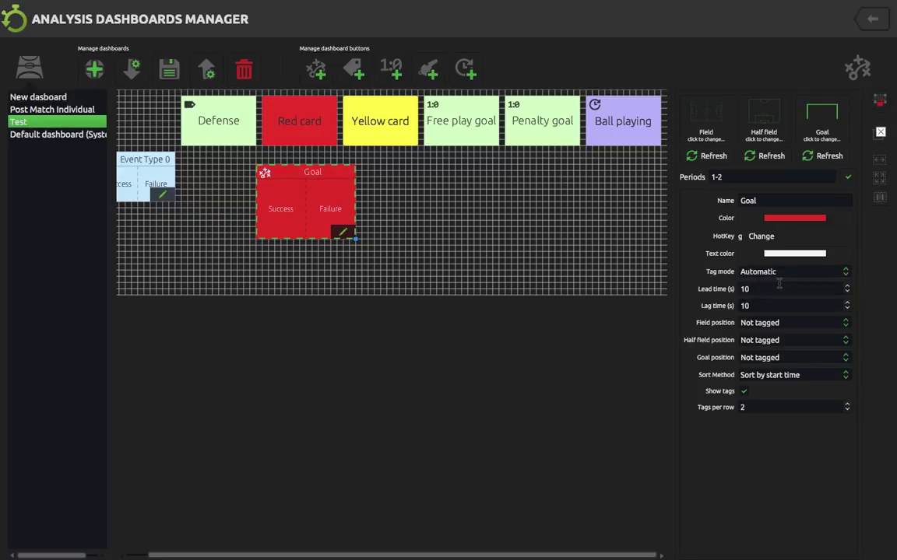
pyautogui.click(846, 292)
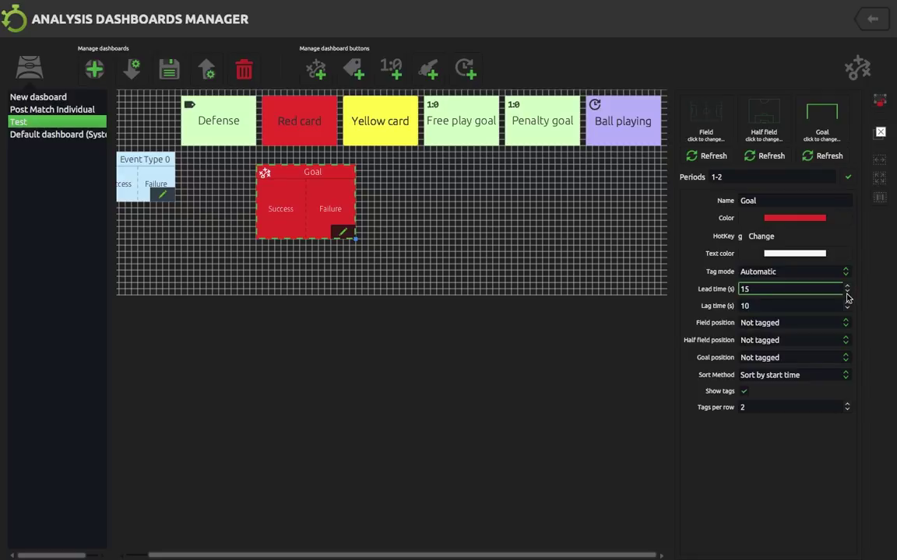
pyautogui.click(847, 310)
pyautogui.click(847, 310)
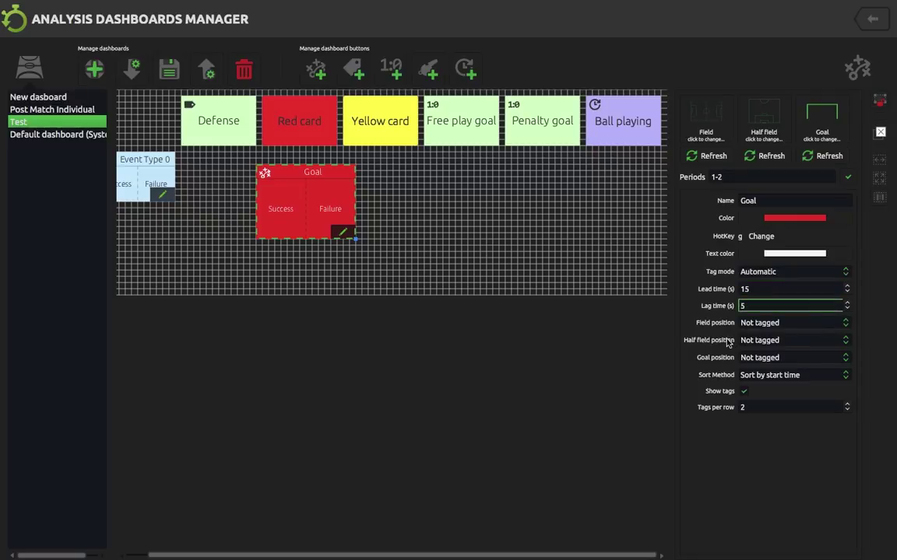
# Leave Goal's field position untagged and hide its Success and Failure tags
pyautogui.click(794, 324)
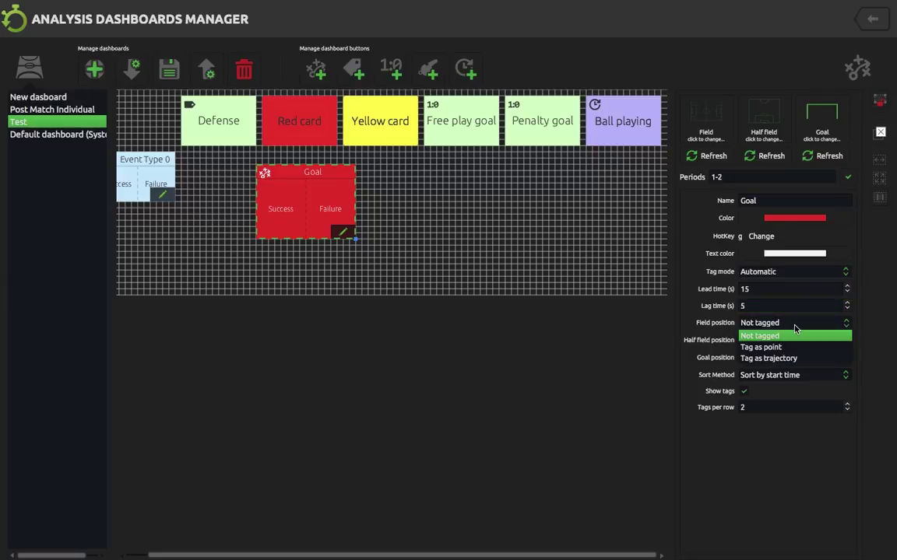
pyautogui.click(794, 328)
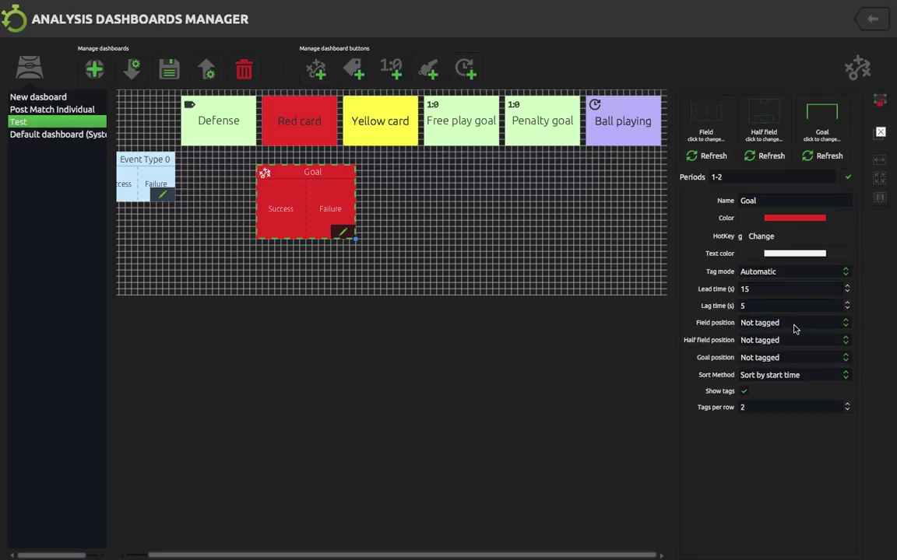
pyautogui.click(744, 393)
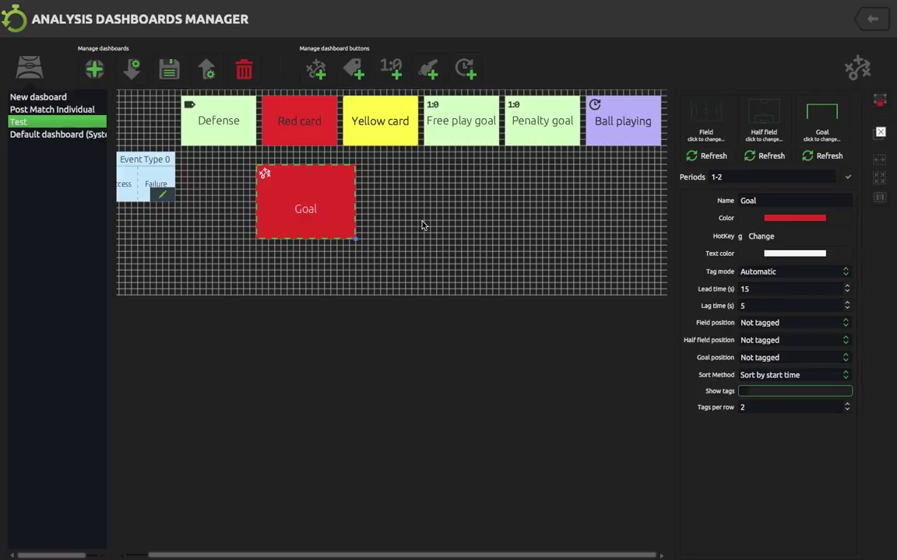
# Add a new event button beside Goal named 'Corner', keeping its Success and Failure tags shown
pyautogui.click(316, 72)
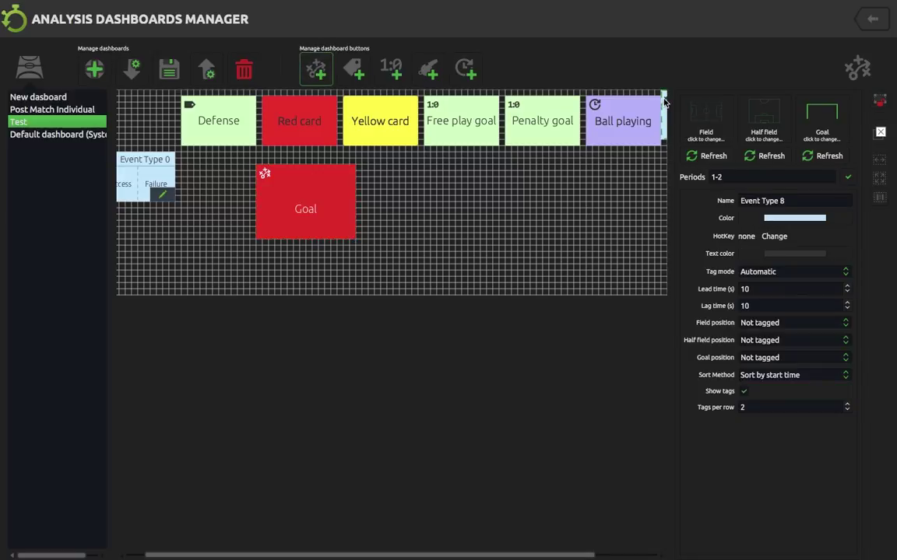
pyautogui.moveTo(664, 101); pyautogui.dragTo(378, 176)
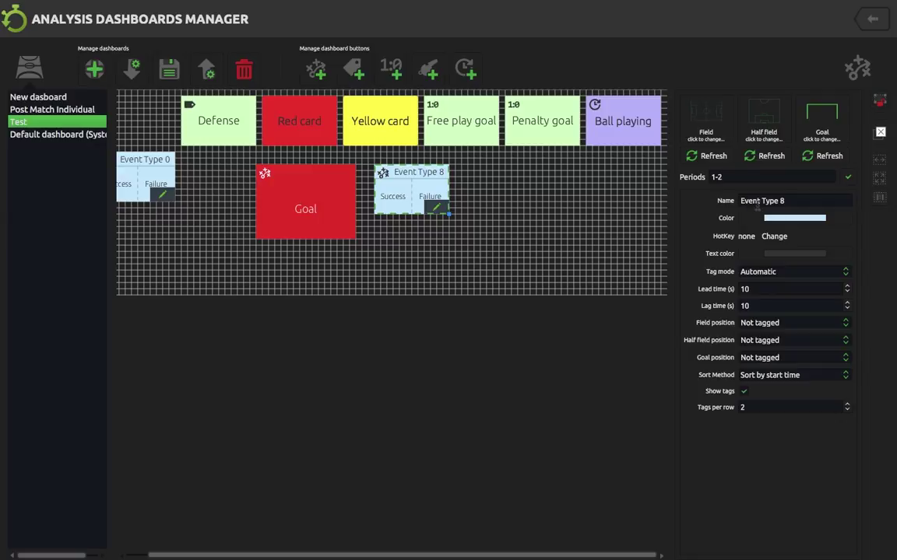
pyautogui.click(792, 200)
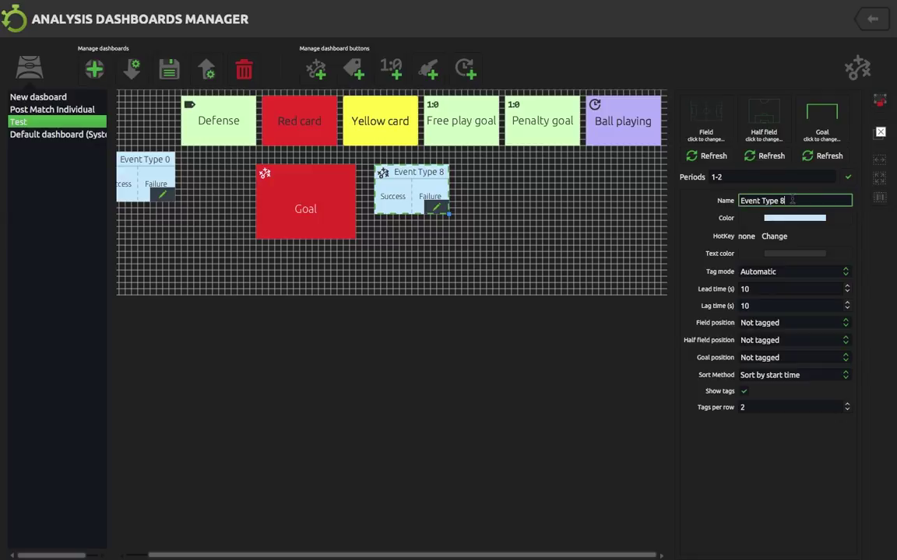
pyautogui.press('BackSpace')
pyautogui.press('BackSpace')
pyautogui.press('BackSpace')
pyautogui.press('BackSpace')
pyautogui.press('BackSpace')
pyautogui.press('BackSpace')
pyautogui.press('BackSpace')
pyautogui.press('BackSpace')
pyautogui.press('BackSpace')
pyautogui.press('BackSpace')
pyautogui.press('BackSpace')
pyautogui.press('BackSpace')
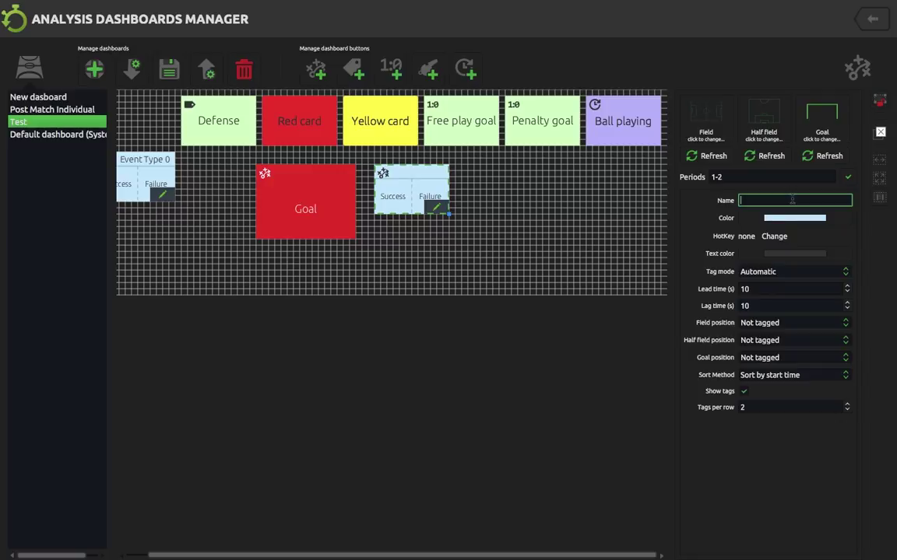
pyautogui.write('Corner')
pyautogui.click(743, 392)
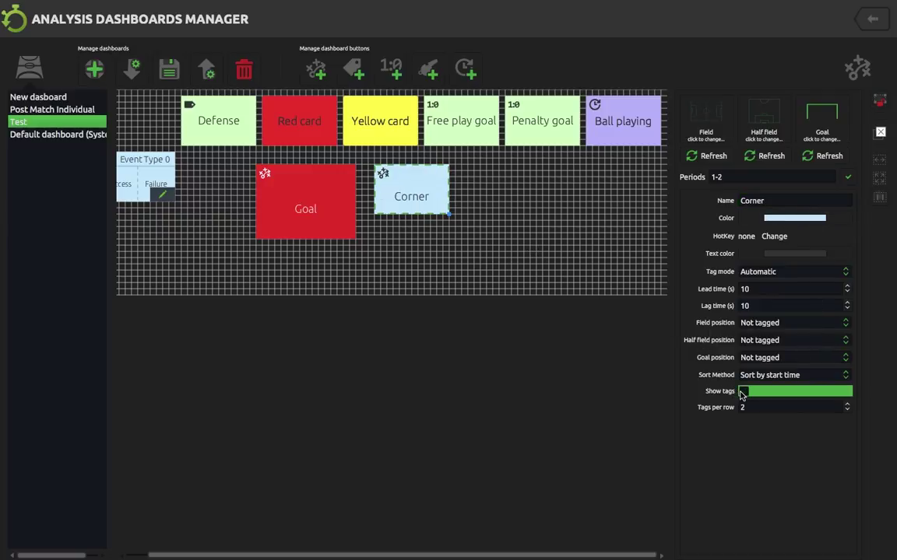
pyautogui.click(743, 392)
pyautogui.click(558, 233)
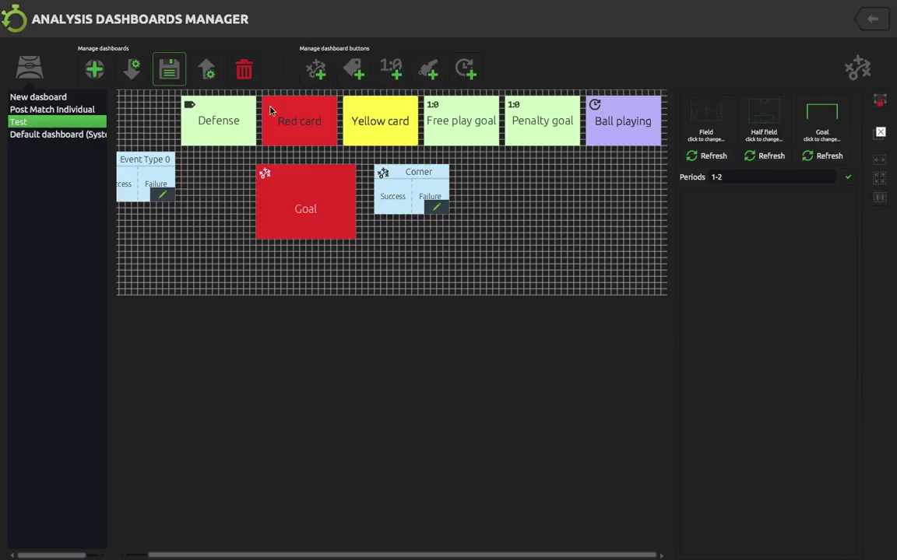
# Add a Tag button to the right of Corner and colour it magenta pink
pyautogui.click(354, 69)
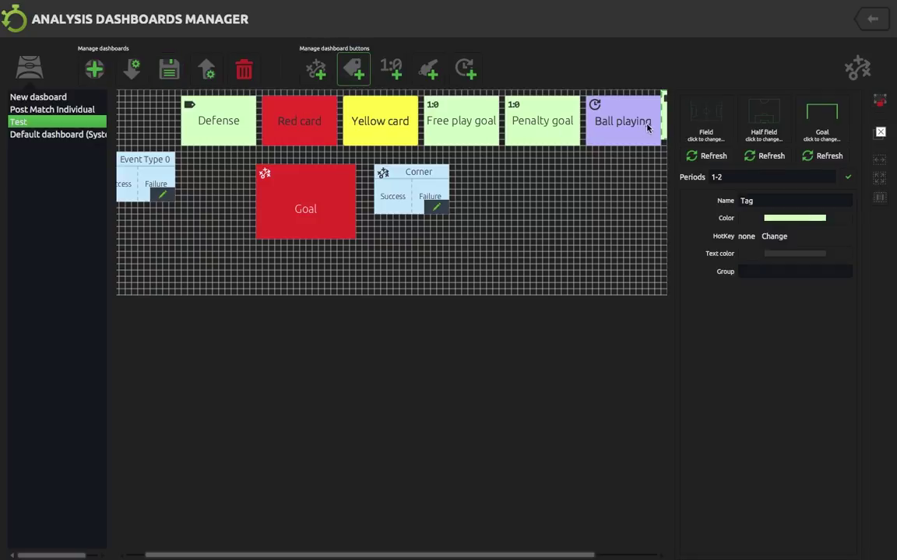
pyautogui.moveTo(666, 118); pyautogui.dragTo(489, 193)
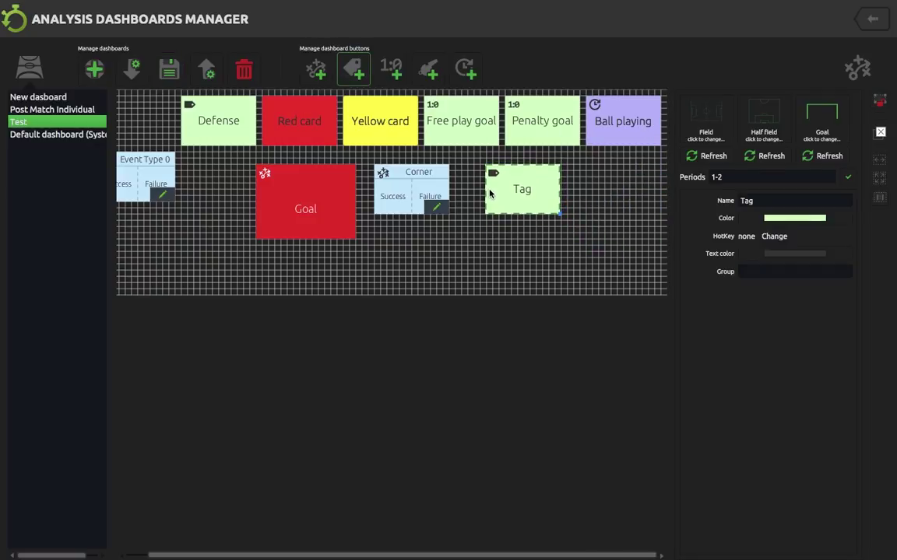
pyautogui.click(802, 222)
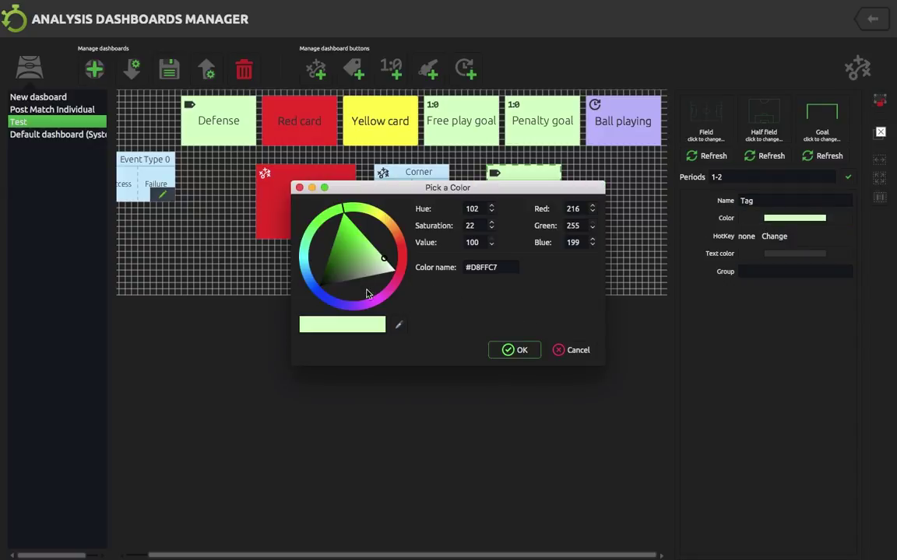
pyautogui.click(374, 304)
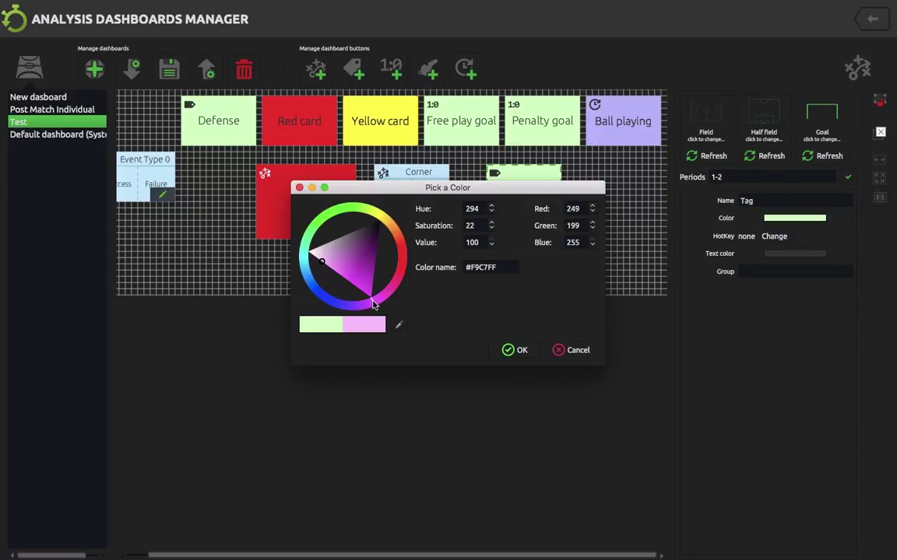
pyautogui.click(523, 345)
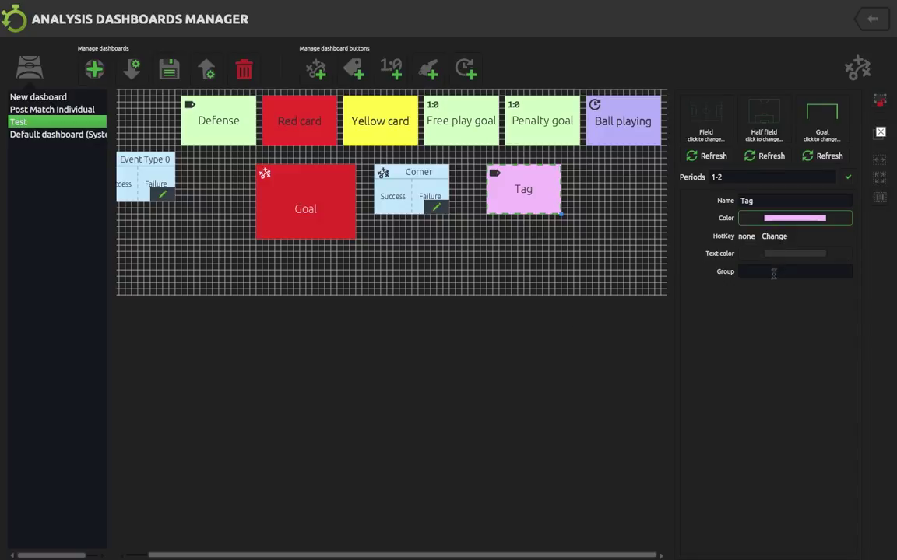
# Deselect the Tag button and save the Test dashboard
pyautogui.click(759, 201)
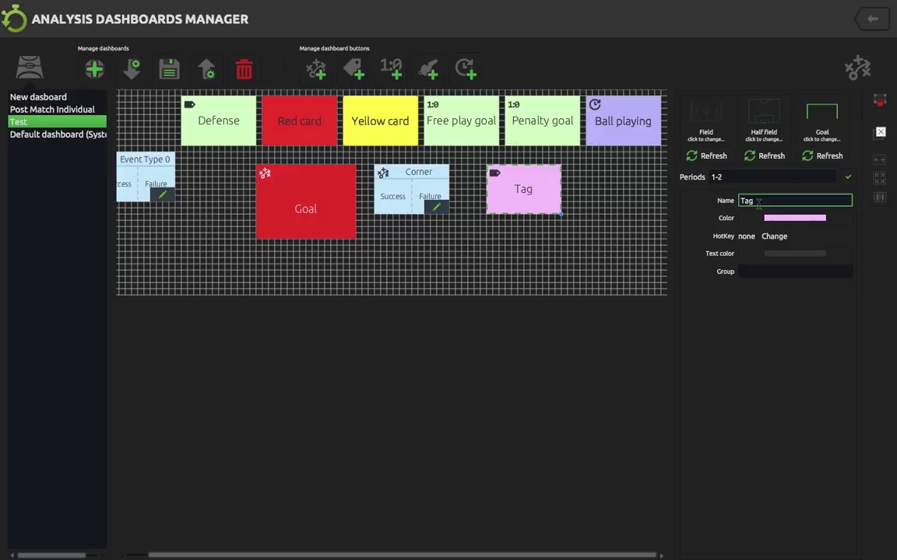
pyautogui.click(555, 236)
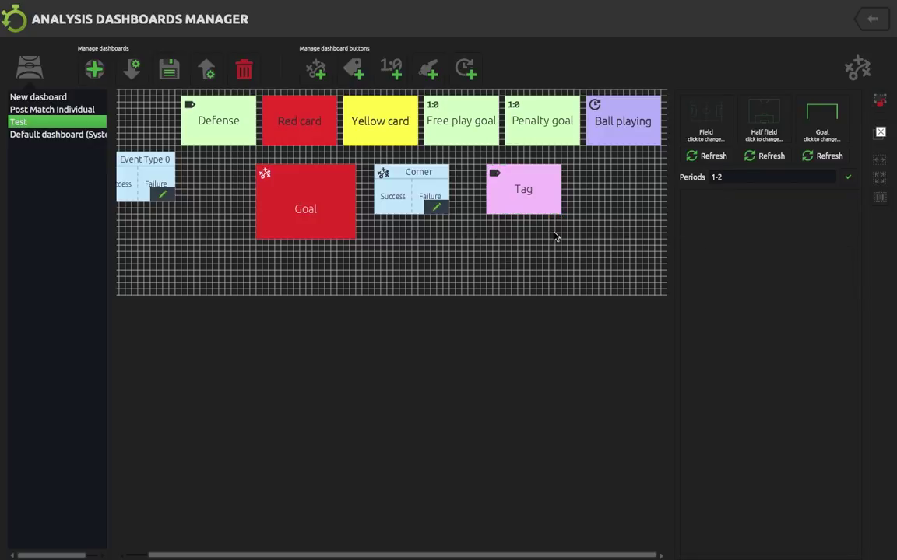
pyautogui.click(178, 80)
# Start a new video-file project, confirm the Test dashboard can be selected, then go back
pyautogui.click(882, 26)
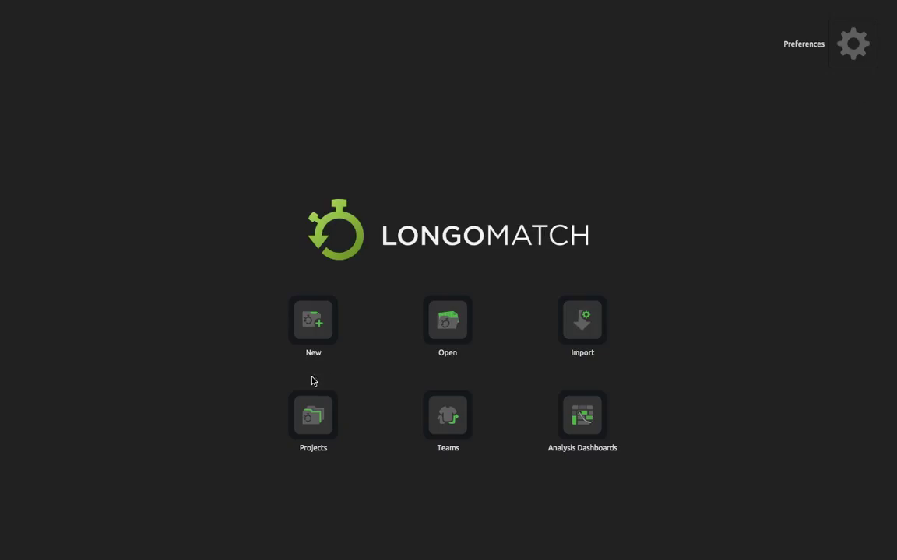
pyautogui.click(315, 321)
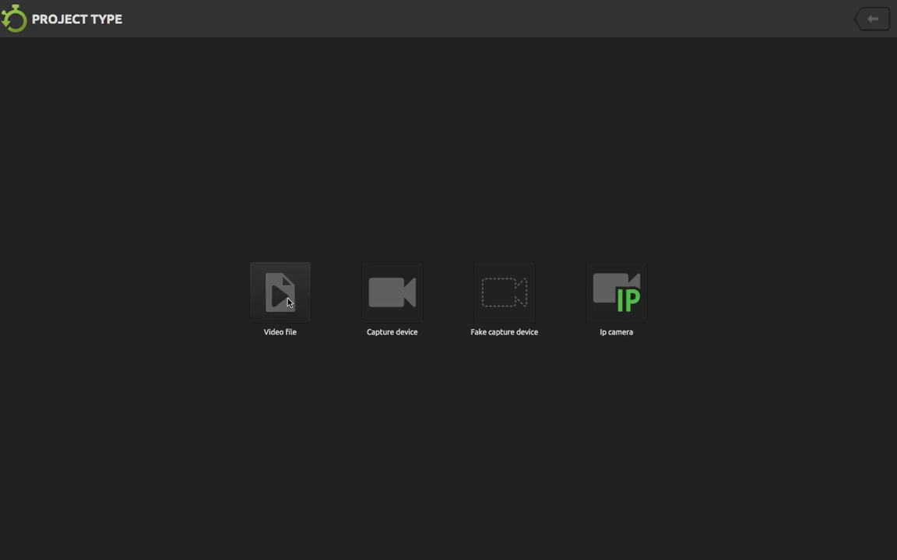
pyautogui.click(282, 293)
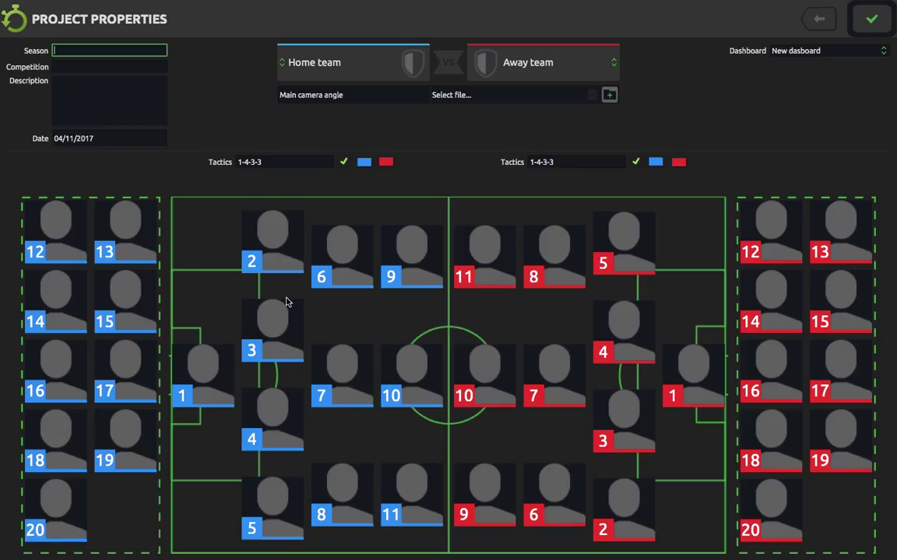
pyautogui.click(856, 51)
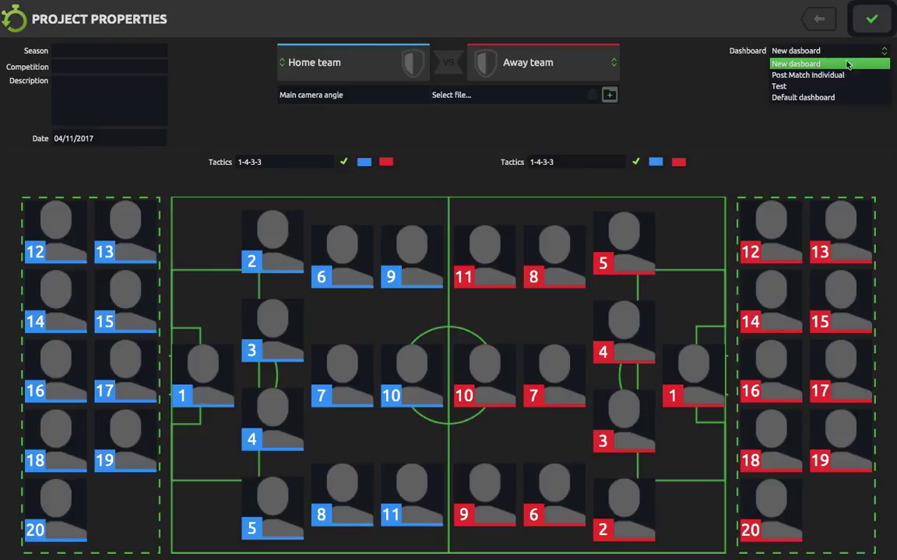
pyautogui.click(823, 86)
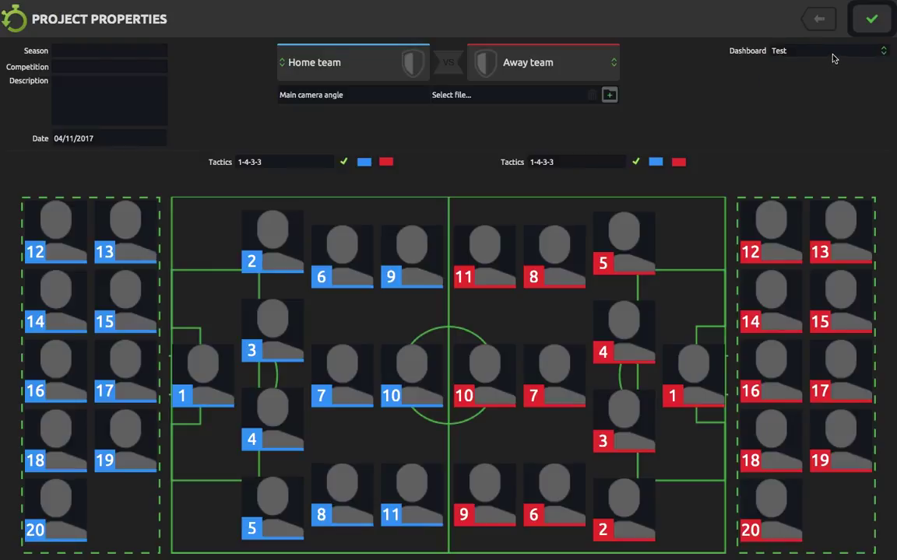
pyautogui.click(828, 53)
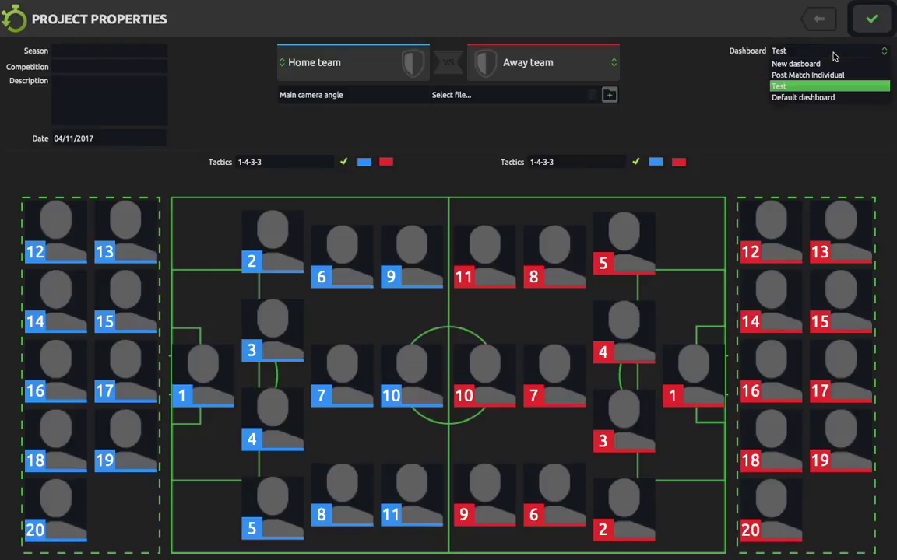
pyautogui.click(735, 85)
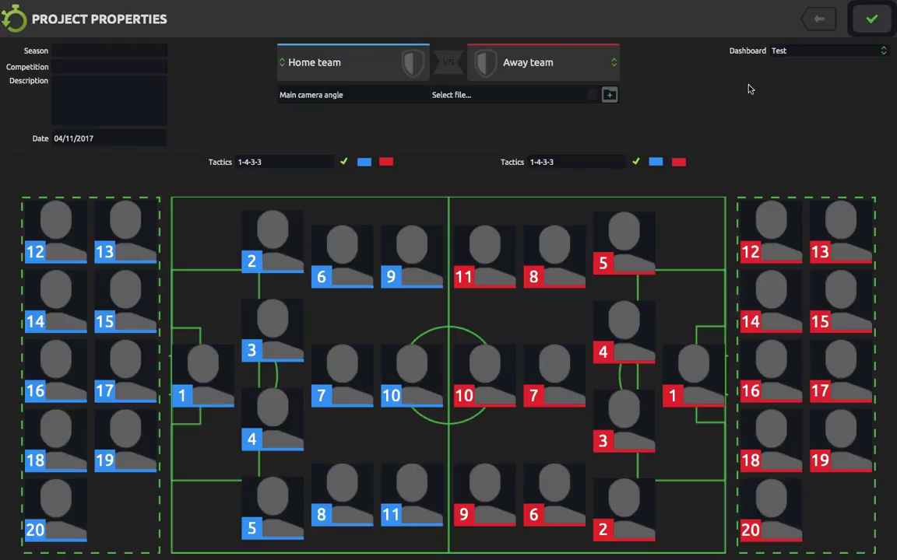
pyautogui.click(819, 22)
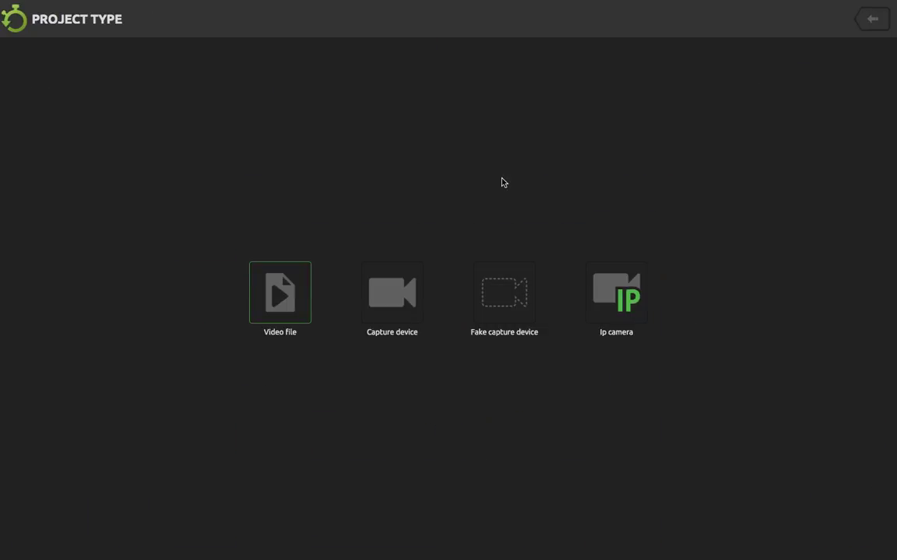
pyautogui.click(867, 22)
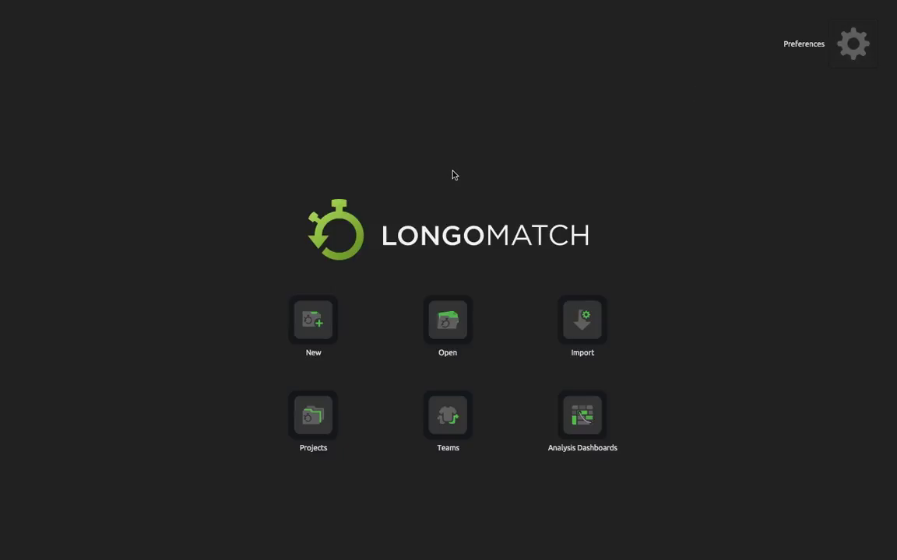